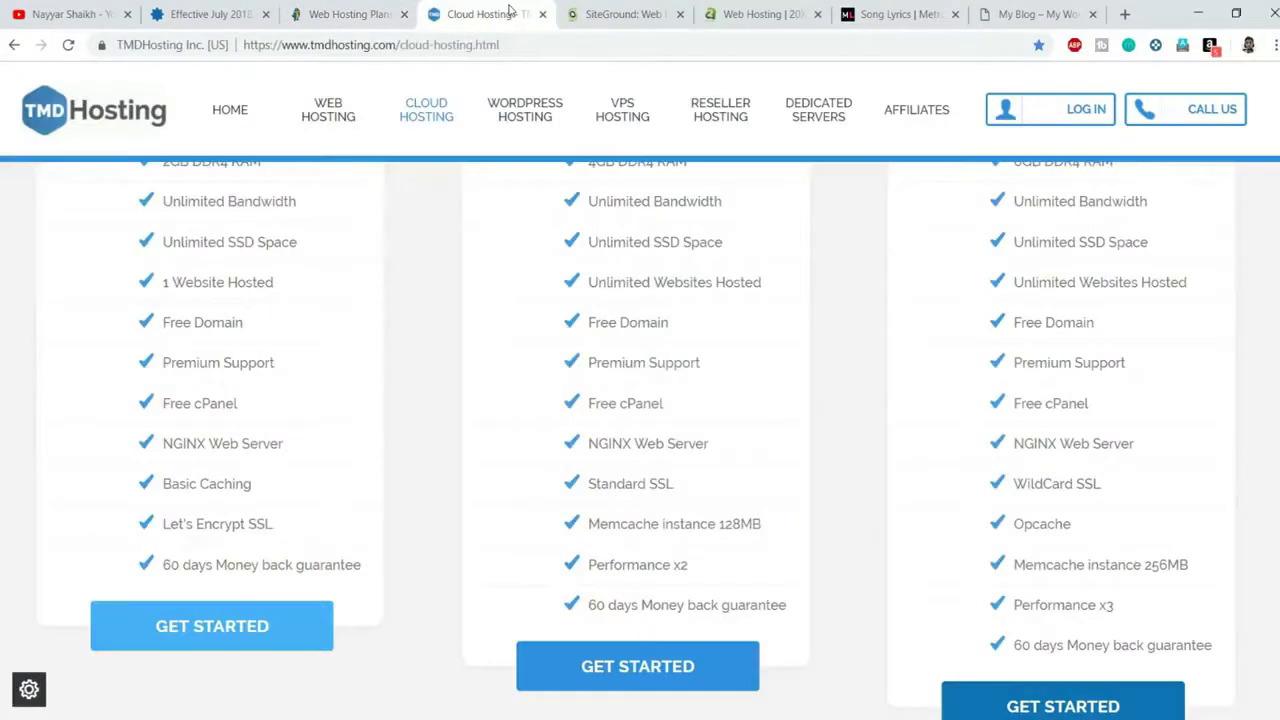
Review the SSL features and pricing of TMDHosting's cloud hosting plans
drag(296, 534, 162, 520)
click(236, 515)
scroll(357, 423, up, 7)
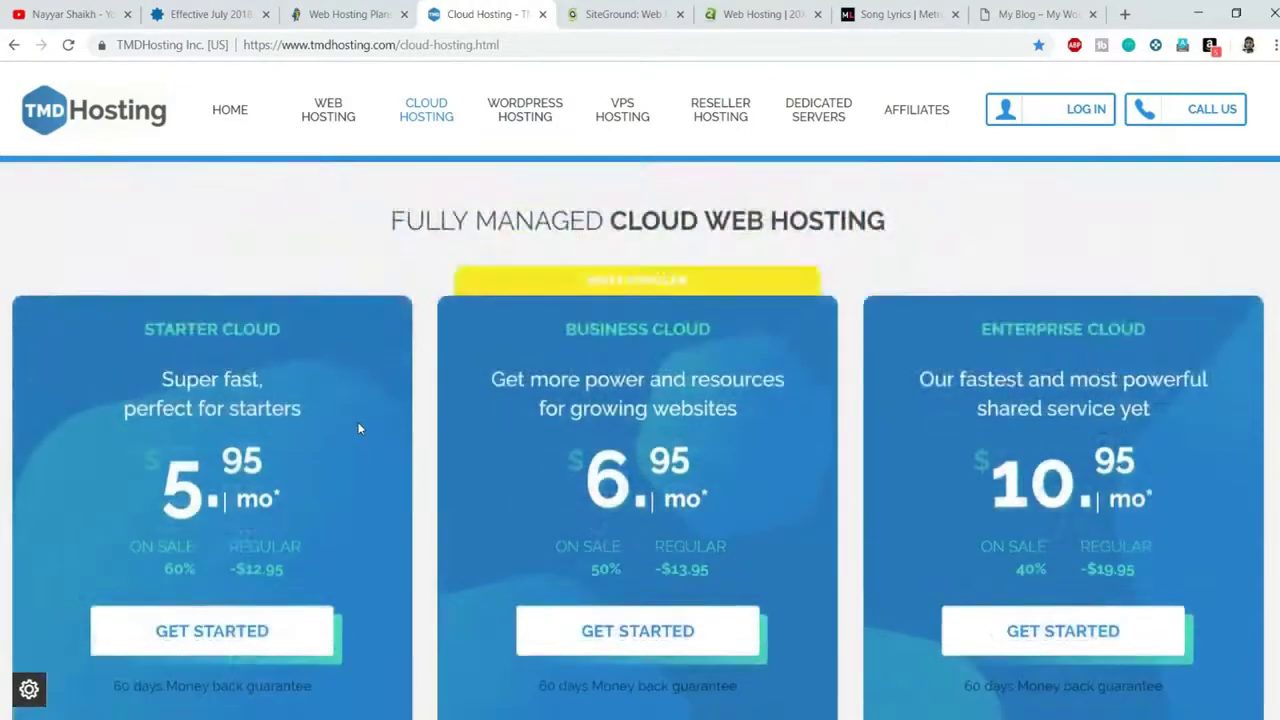
scroll(357, 423, down, 4)
Switch to SiteGround, open its Web Hosting plans, and examine the features included with the cheapest plan
click(615, 13)
scroll(651, 270, down, 8)
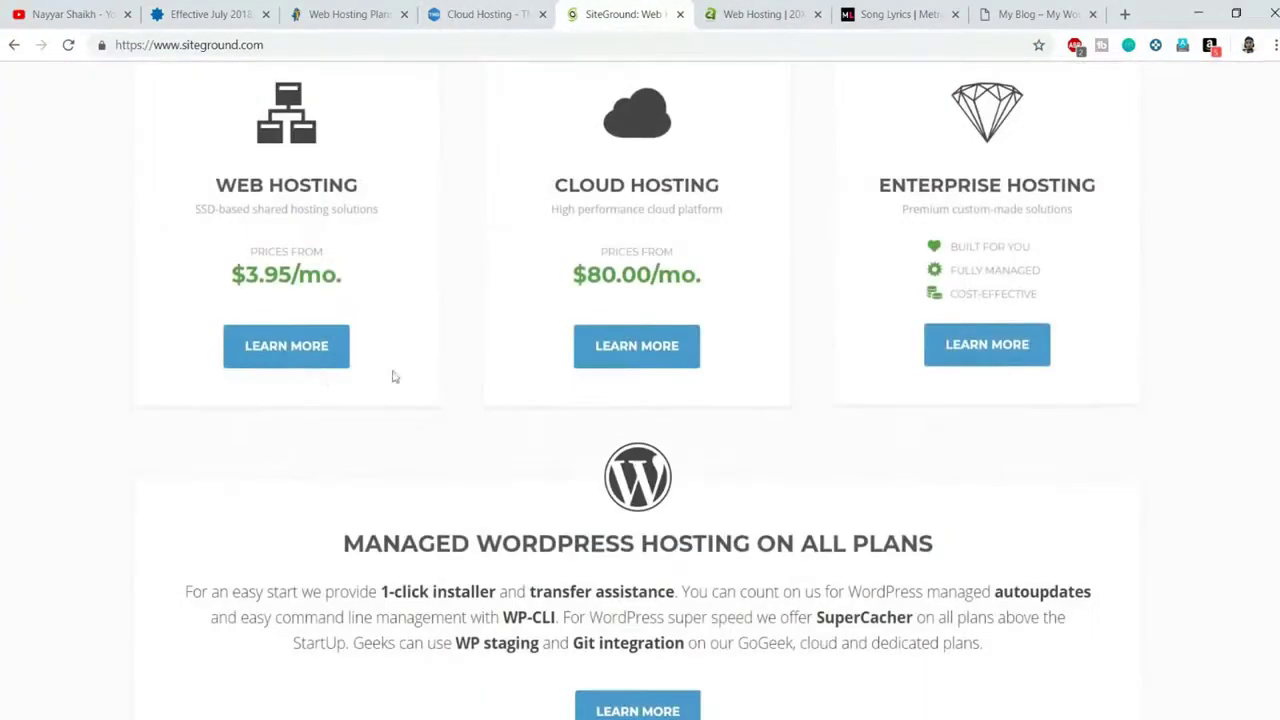
click(303, 360)
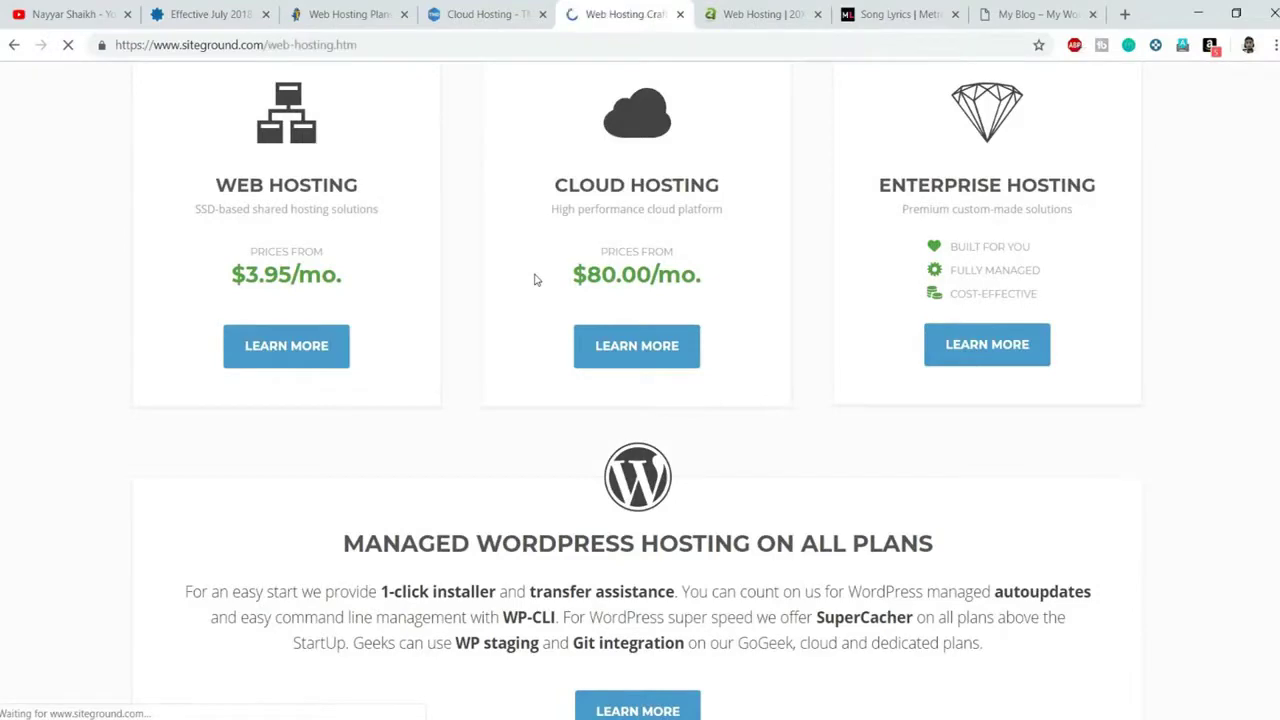
scroll(534, 280, down, 4)
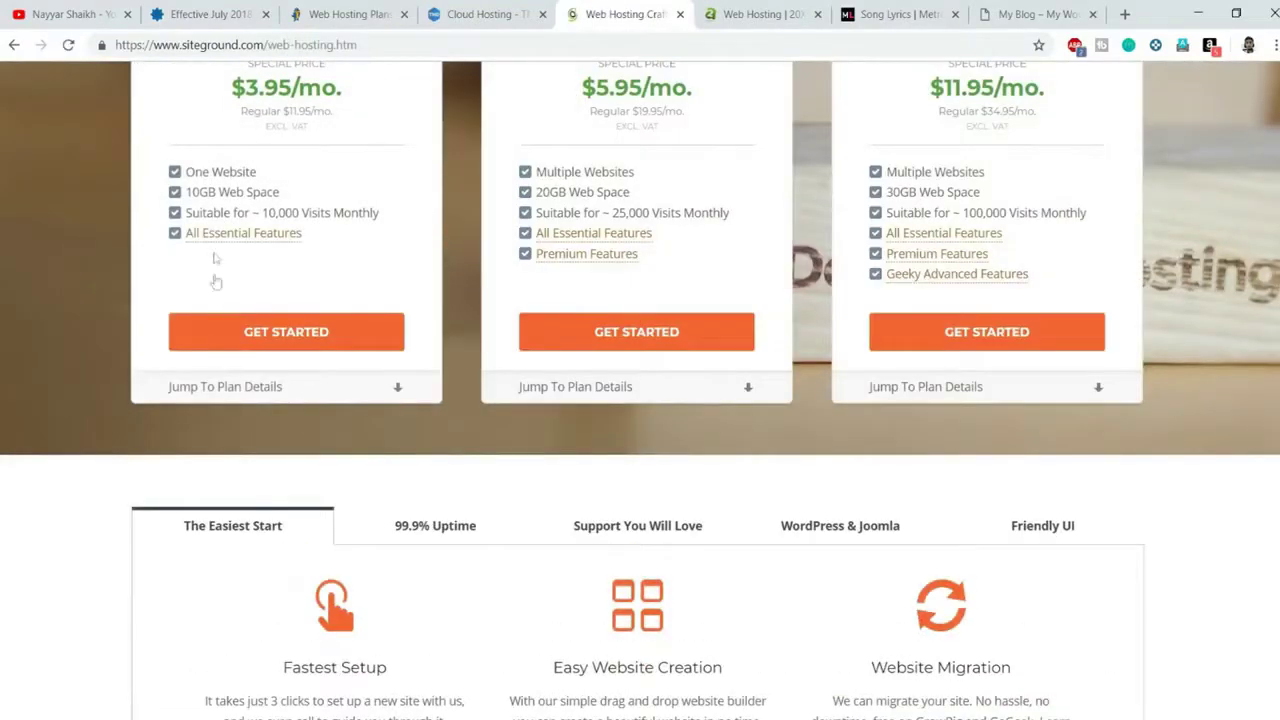
mouse_move(232, 222)
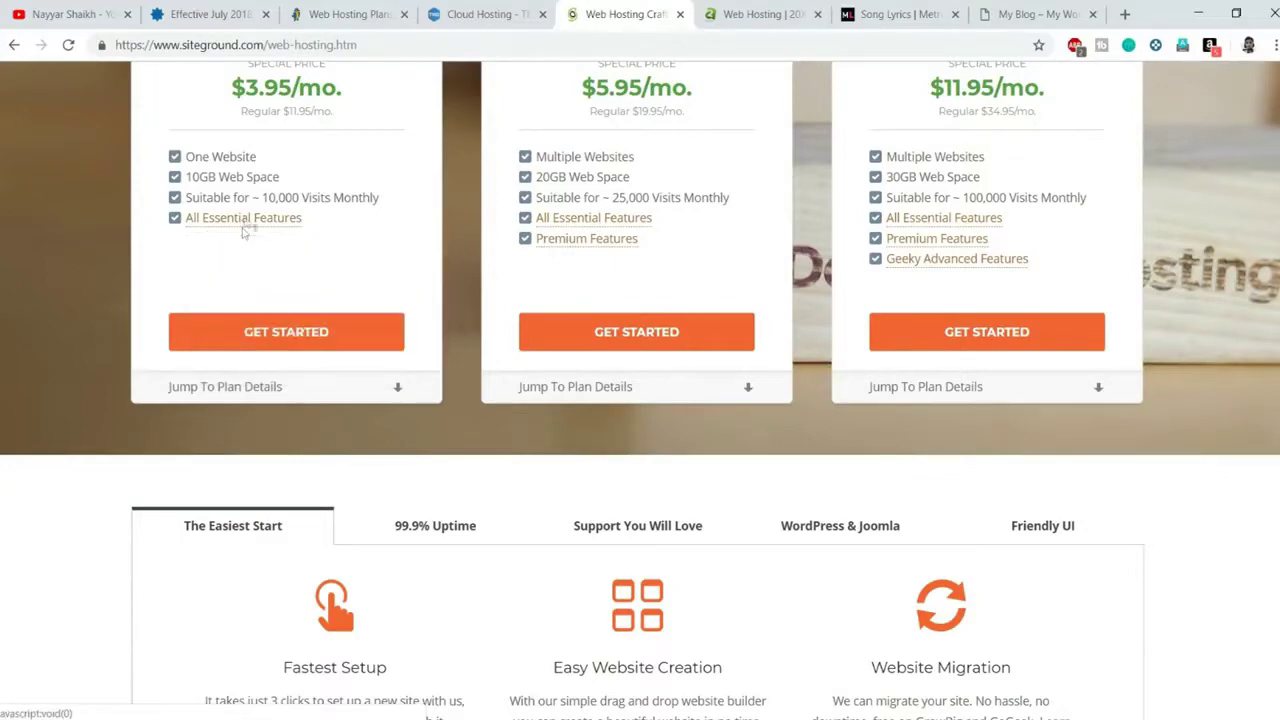
Switch to A2 Hosting, open its shared web hosting plans, and check the Lite plan's SSL feature
click(740, 12)
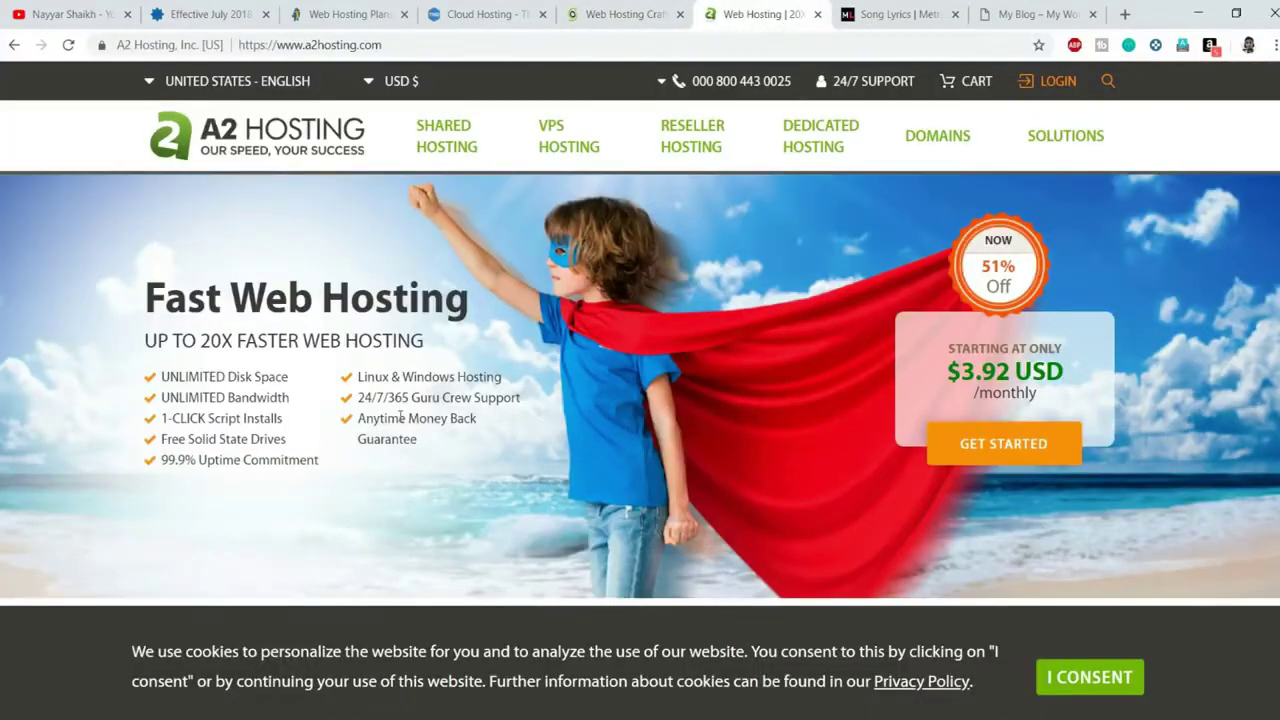
click(398, 410)
scroll(616, 471, down, 5)
scroll(616, 471, down, 3)
scroll(614, 477, up, 2)
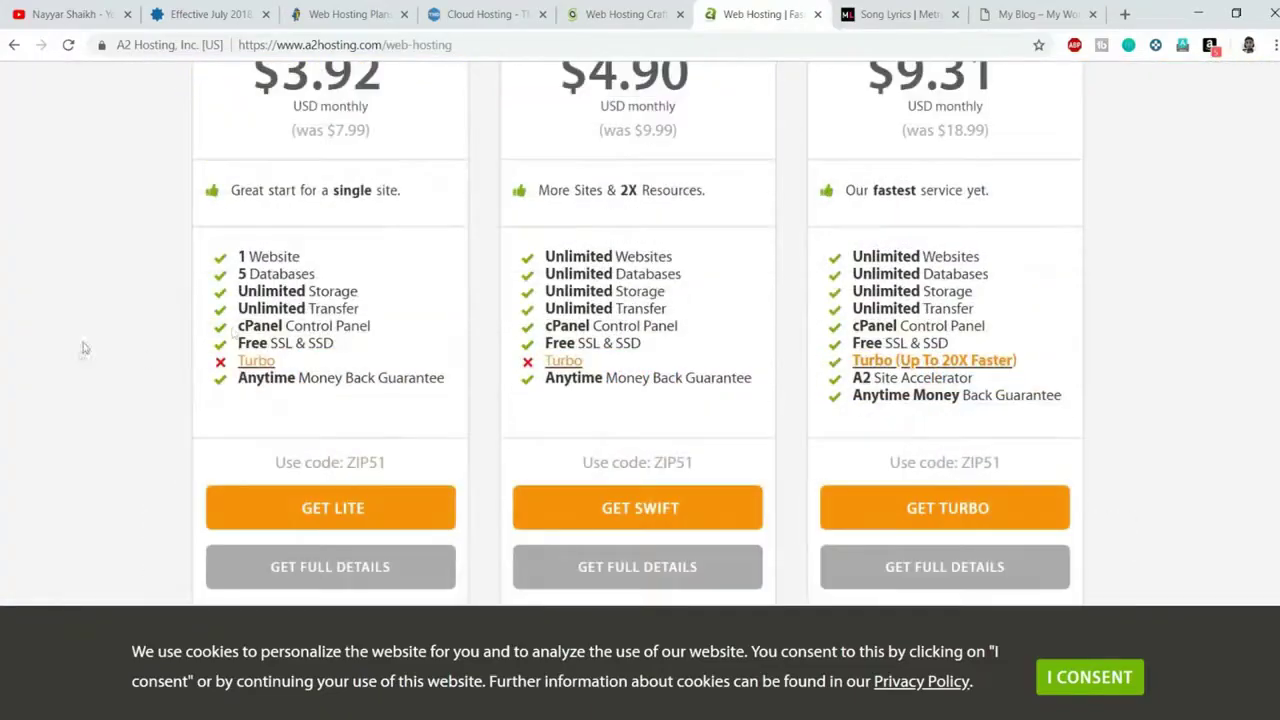
drag(236, 343, 412, 352)
click(410, 352)
scroll(1095, 338, up, 5)
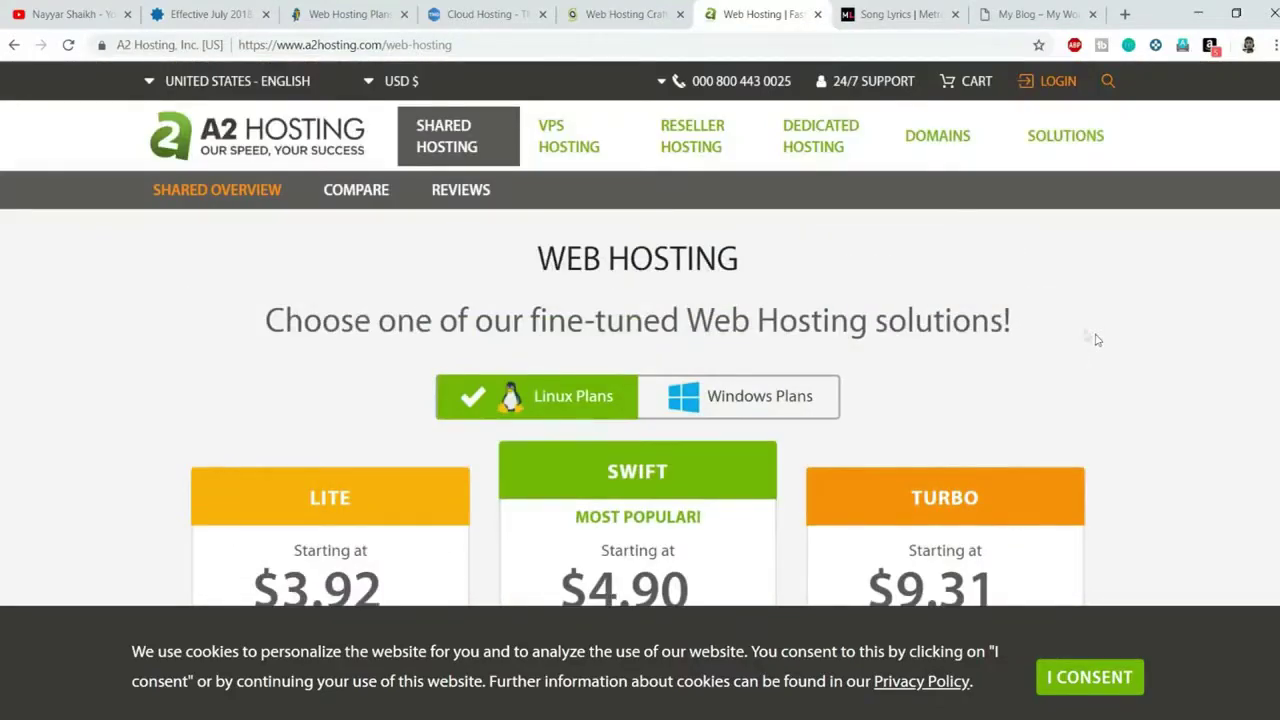
Close the four web hosting company pages and the MetroLyrics page, keeping the WordPress blog open
click(404, 14)
click(404, 14)
click(404, 14)
click(404, 14)
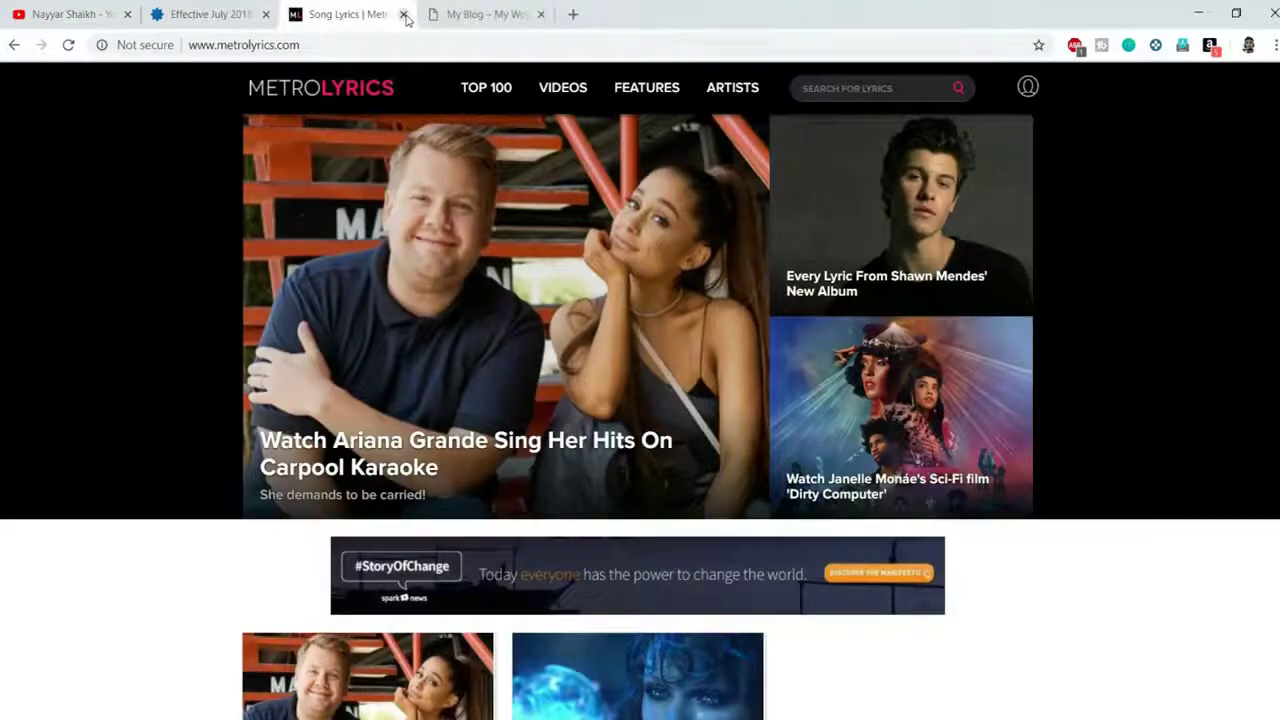
click(404, 14)
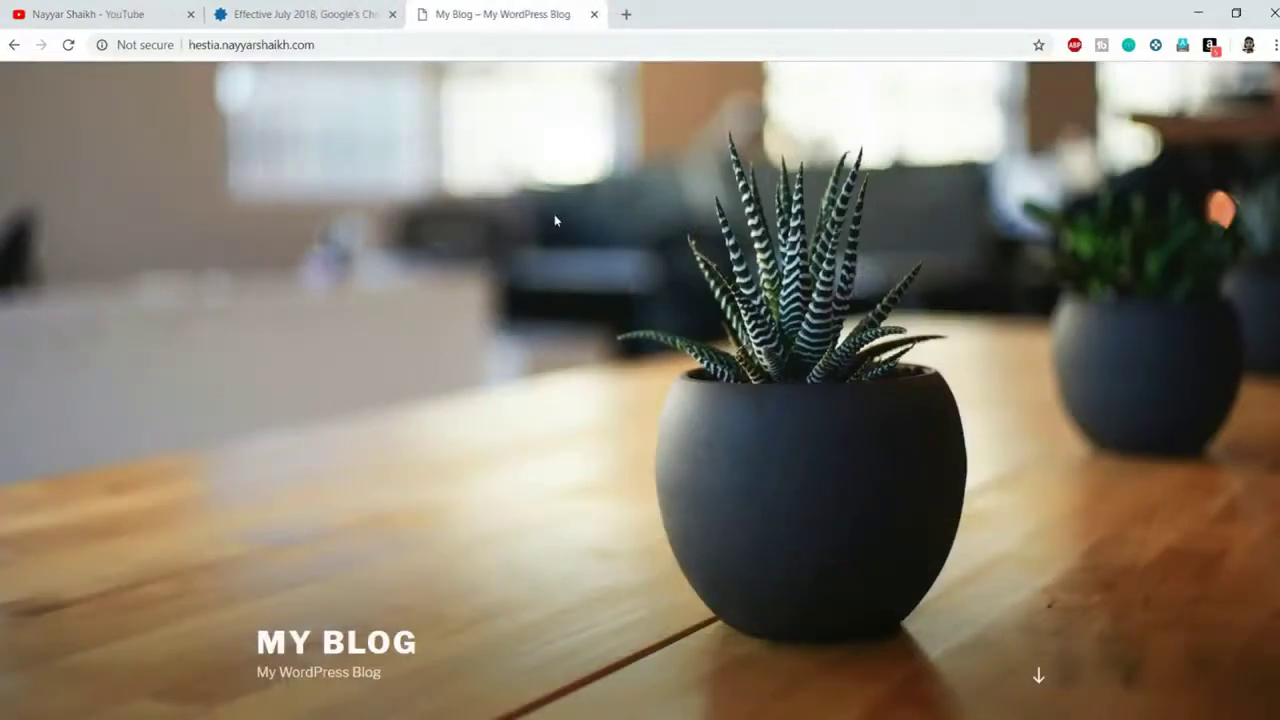
Open the blog's WordPress dashboard by adding /wp-admin to its address, and dismiss the Personal Data and Privacy notice
click(400, 45)
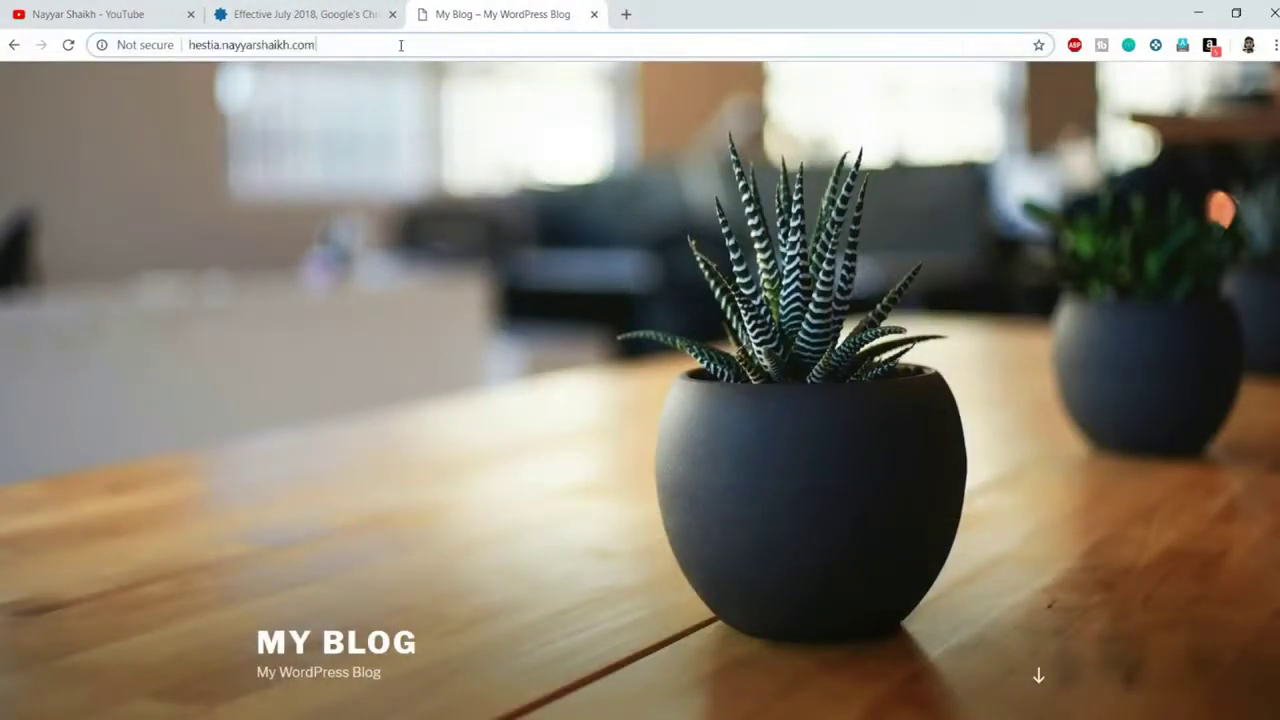
text(/wp-ad)
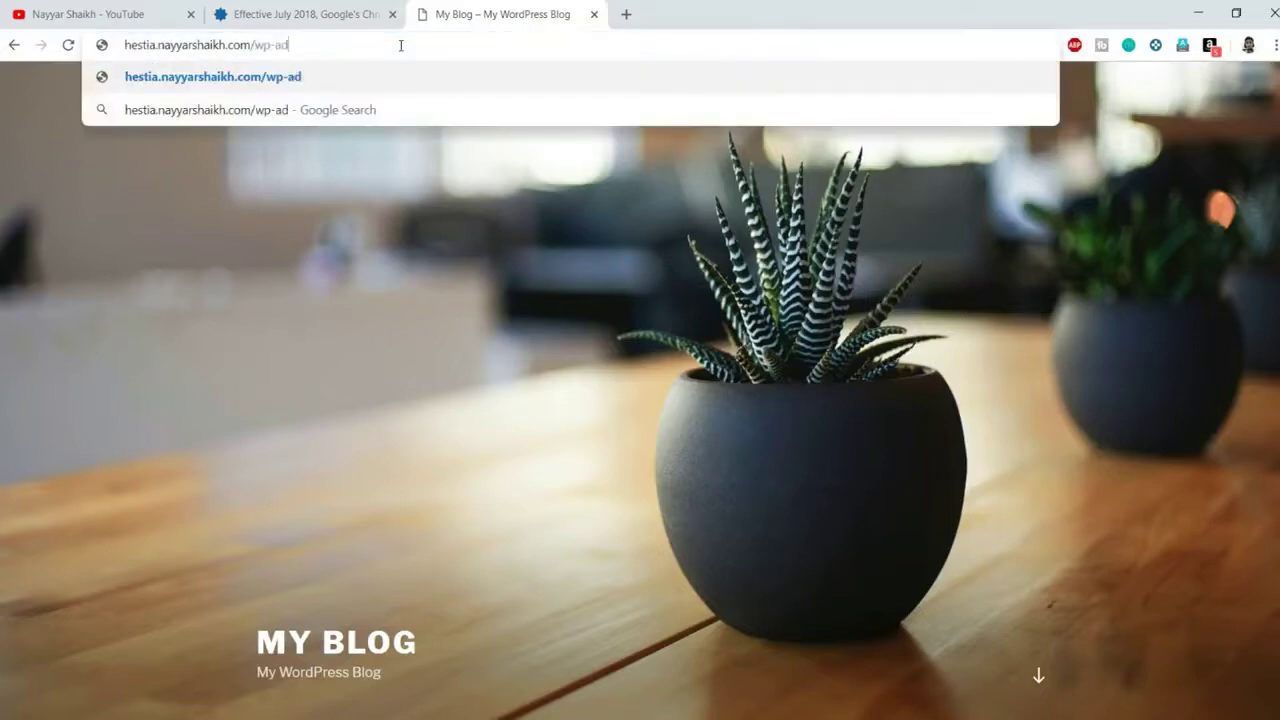
text(min)
key(Return)
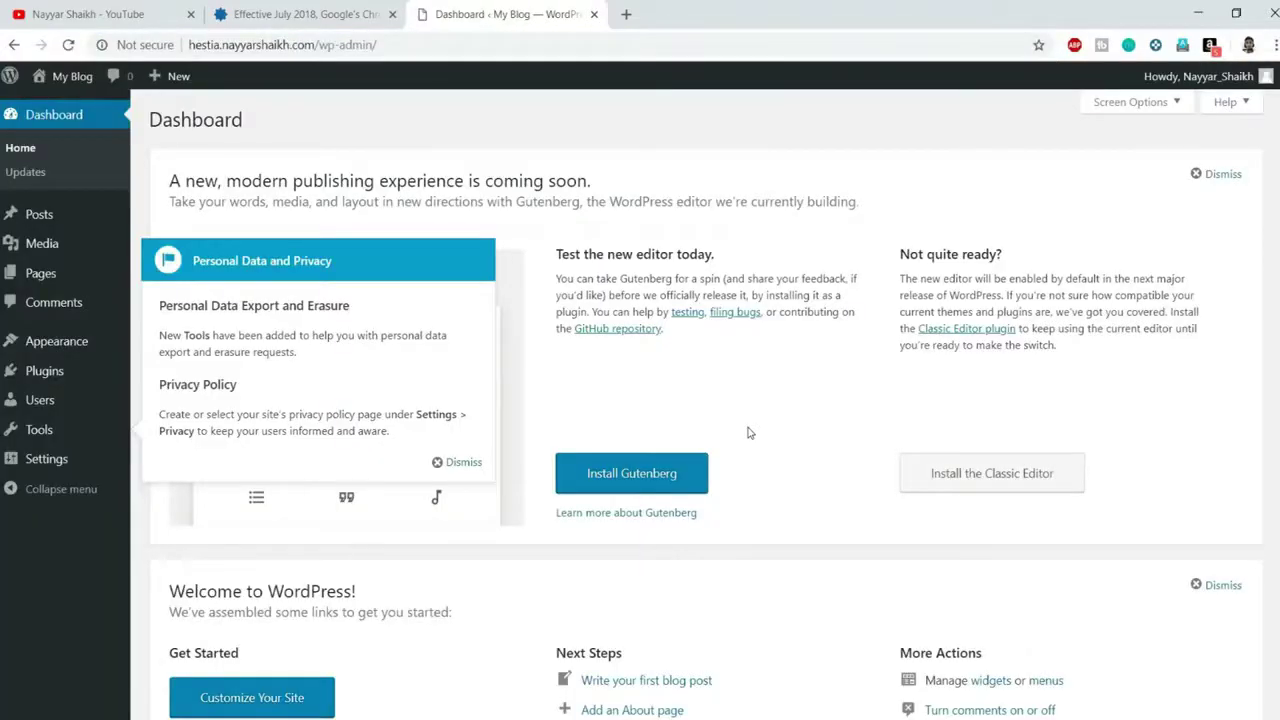
click(463, 462)
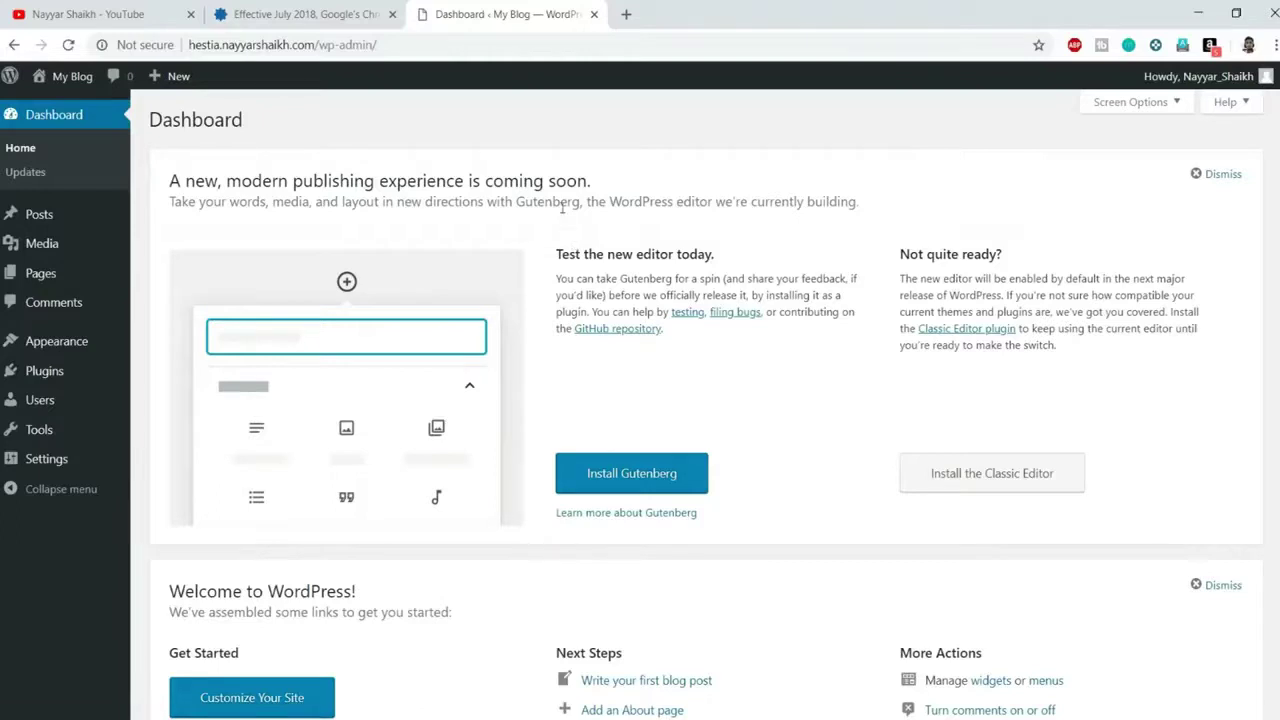
click(192, 46)
click(195, 46)
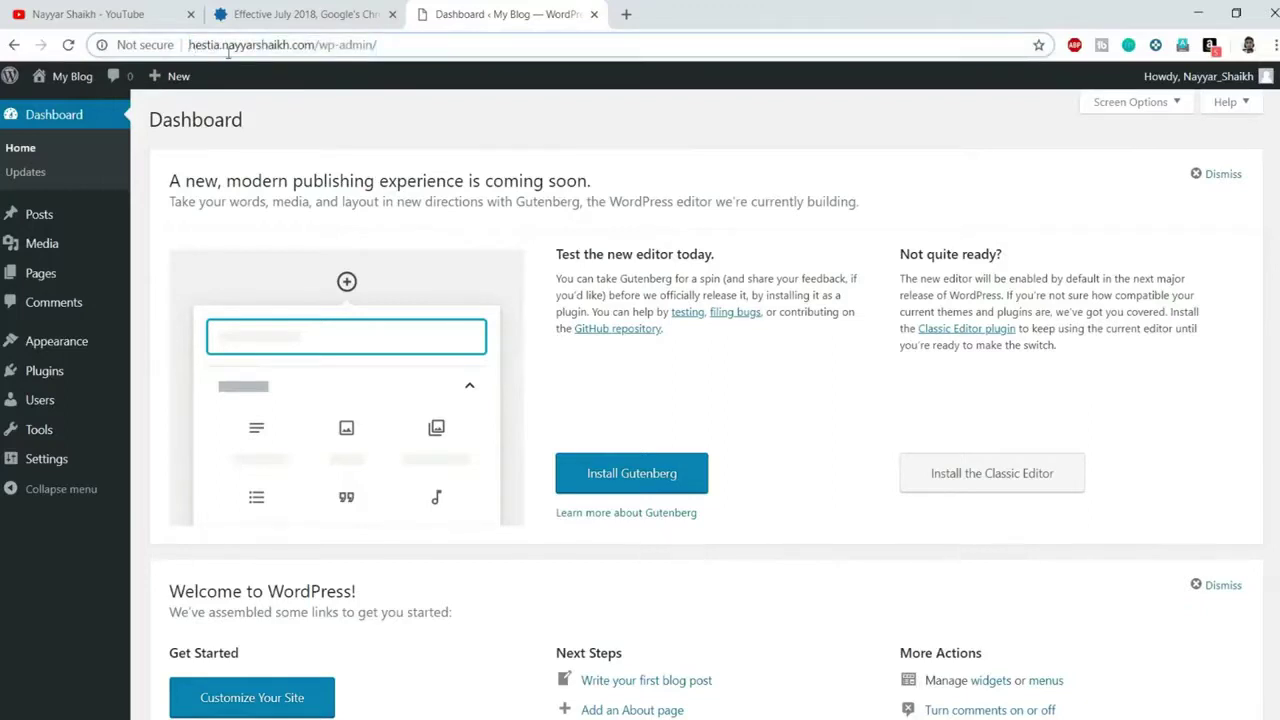
text(http)
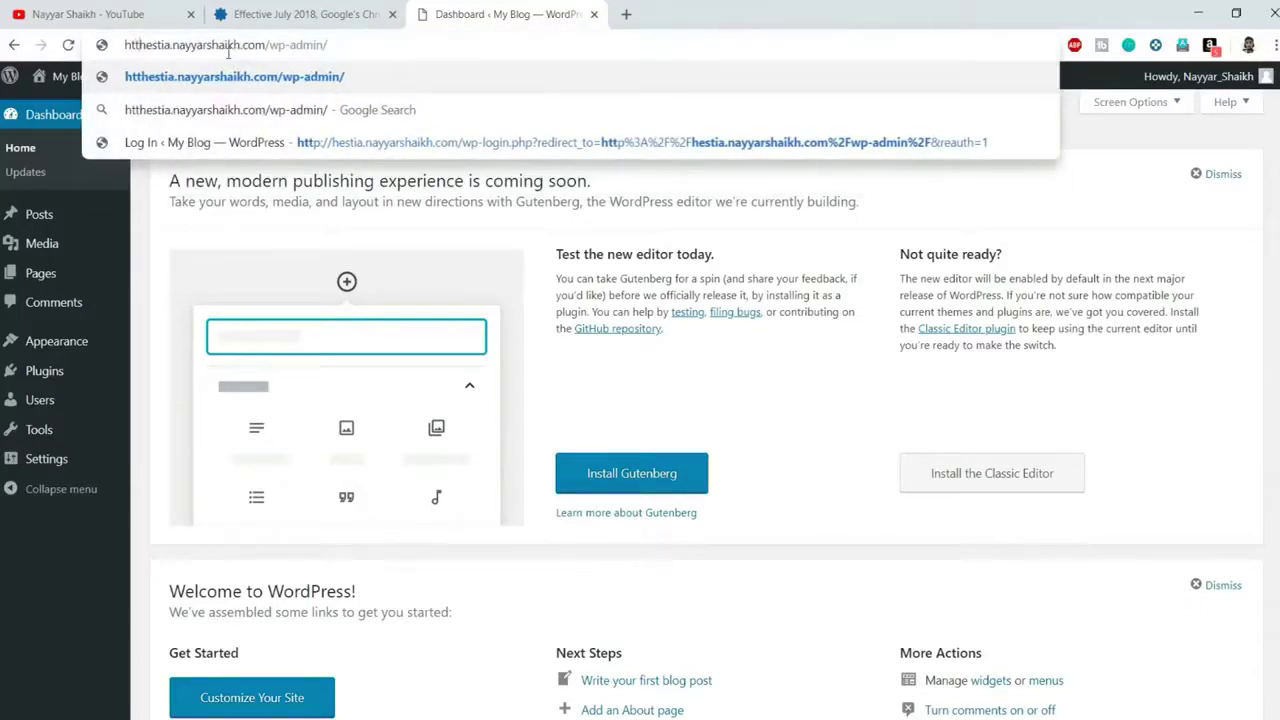
text(s://)
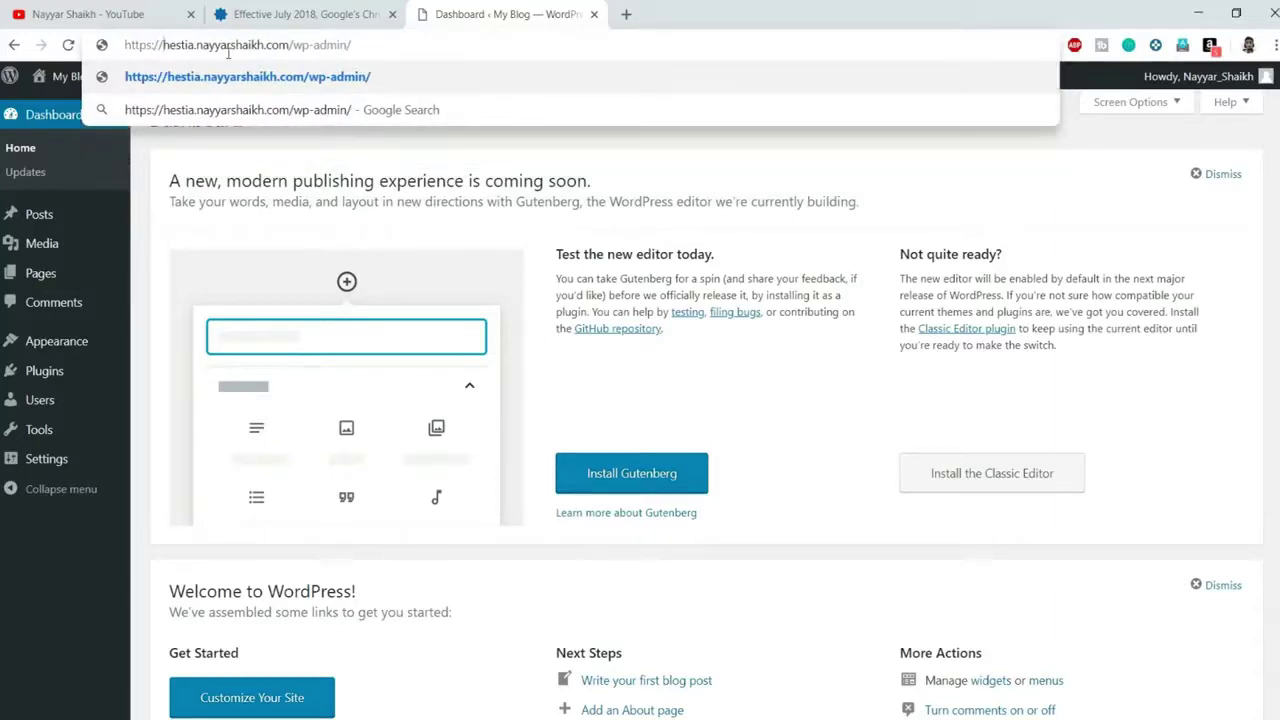
key(Return)
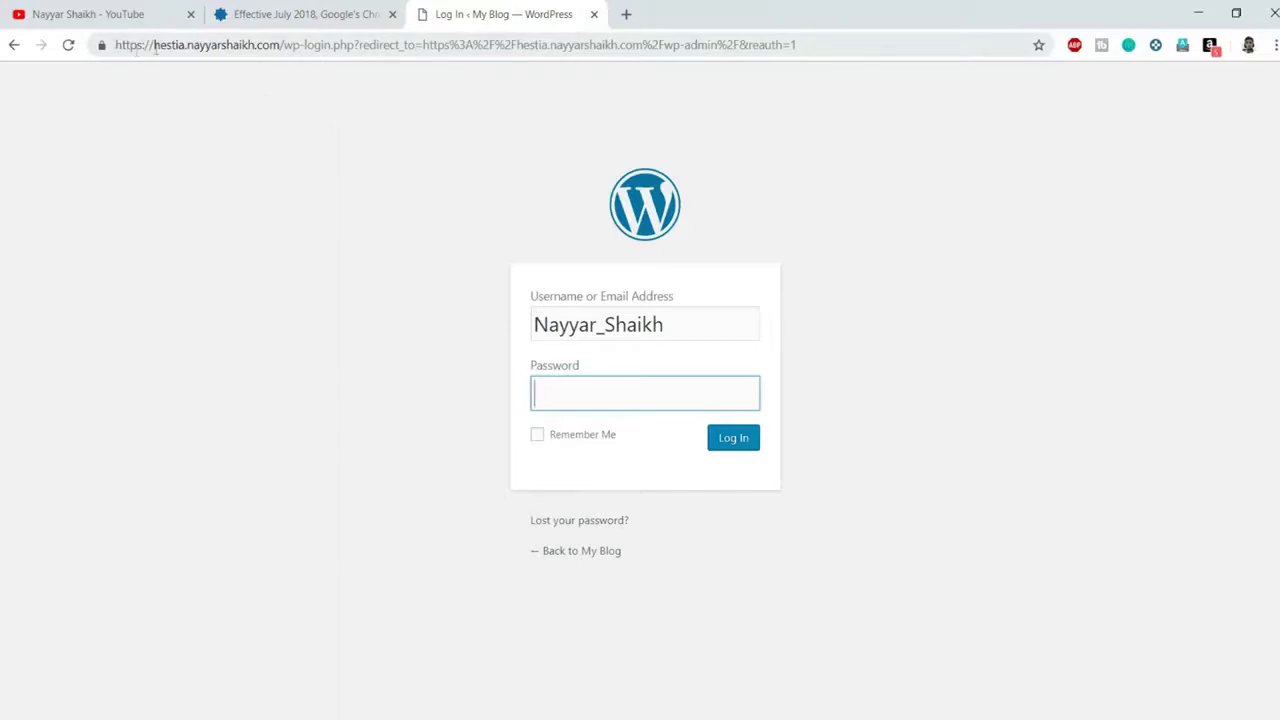
Log in with the saved username and password, enabling Remember Me, and check the site's connection security information
click(605, 399)
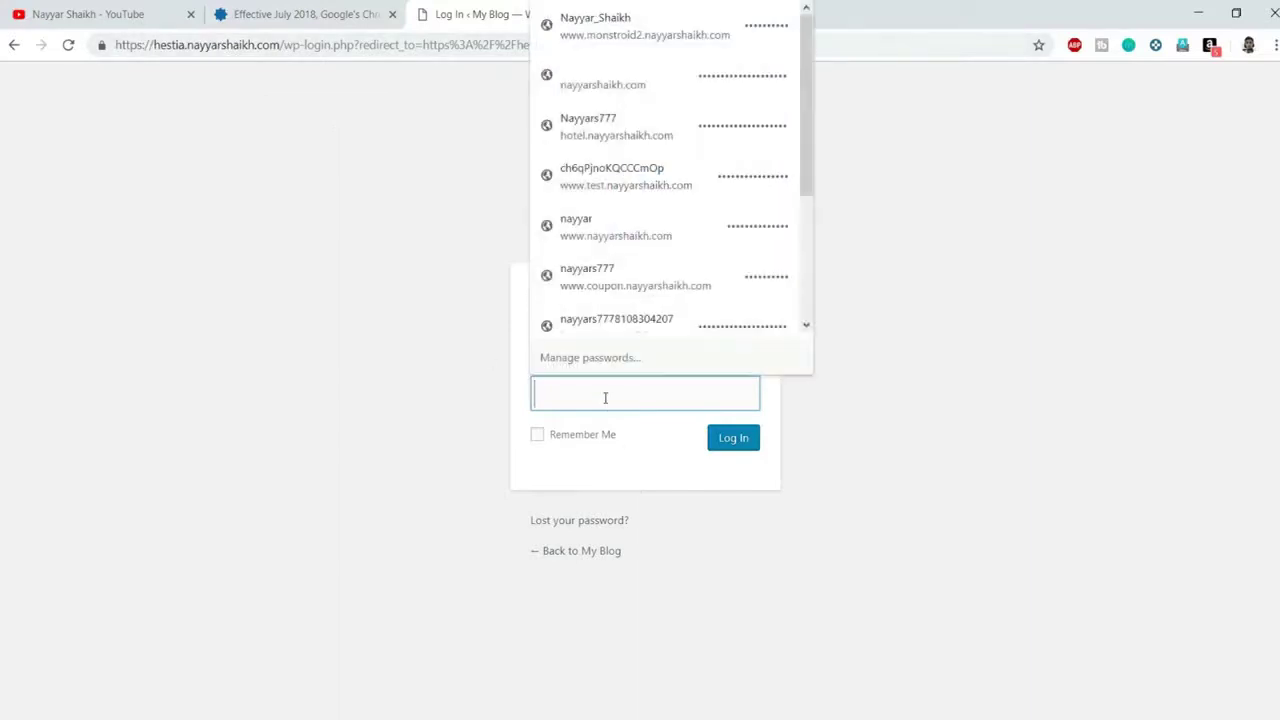
click(620, 30)
click(562, 436)
click(750, 441)
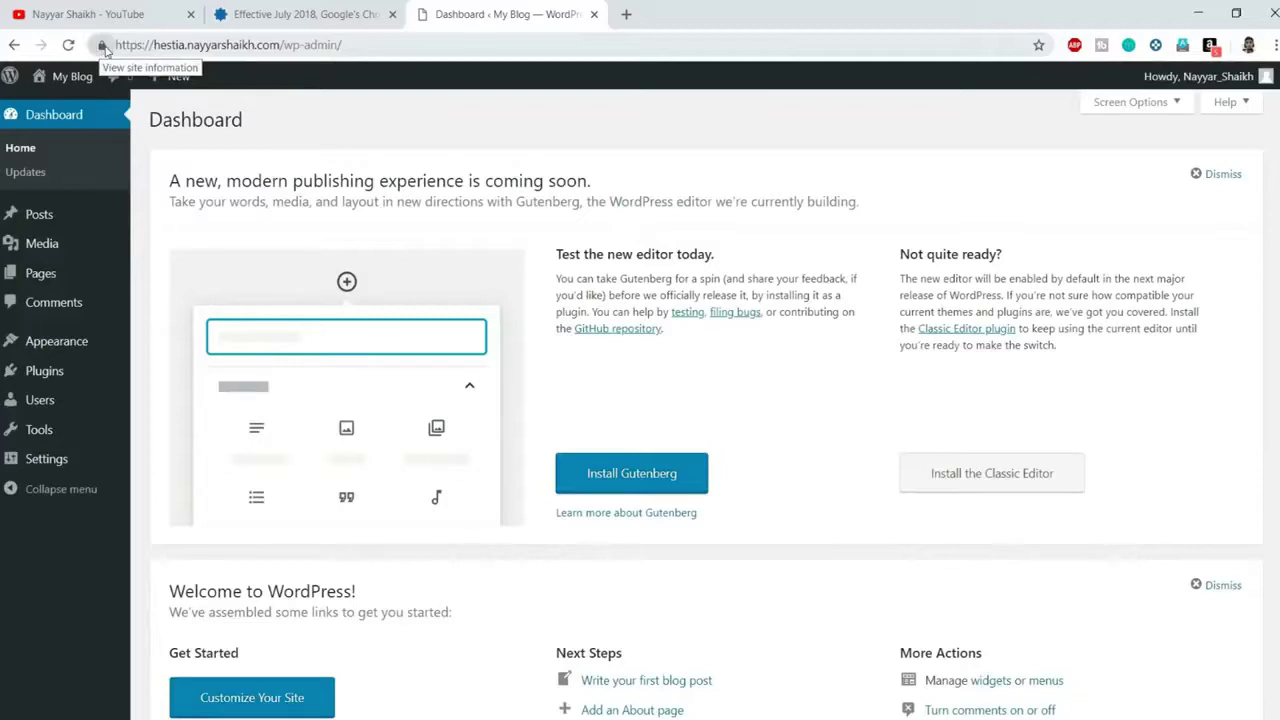
click(102, 46)
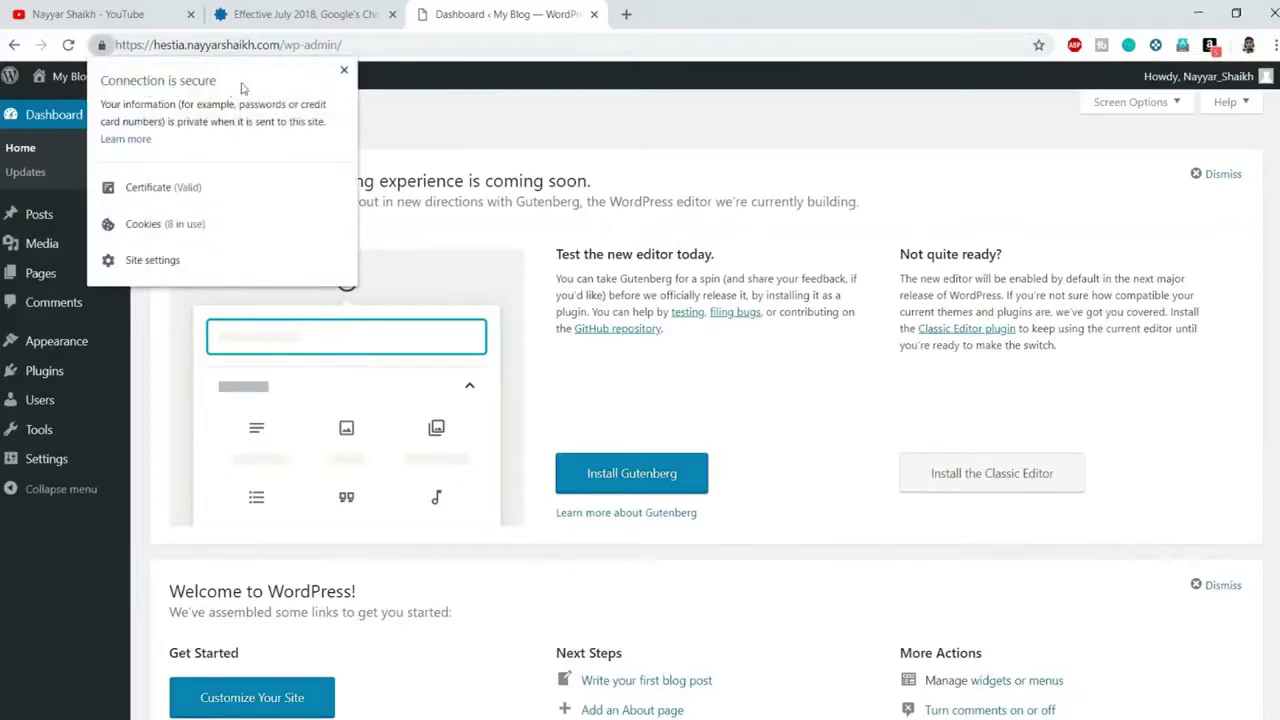
click(343, 72)
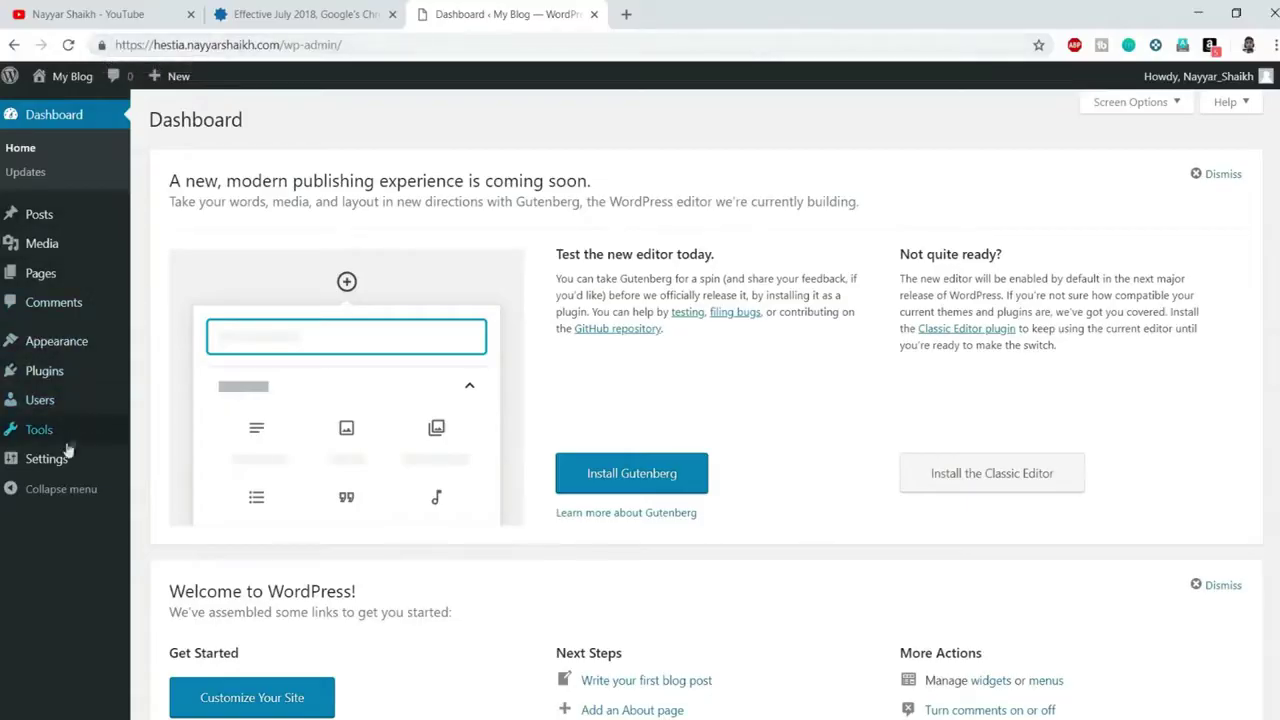
Change the WordPress Address and Site Address in General Settings from http to https, save, and log back in with Remember Me enabled
mouse_move(57, 466)
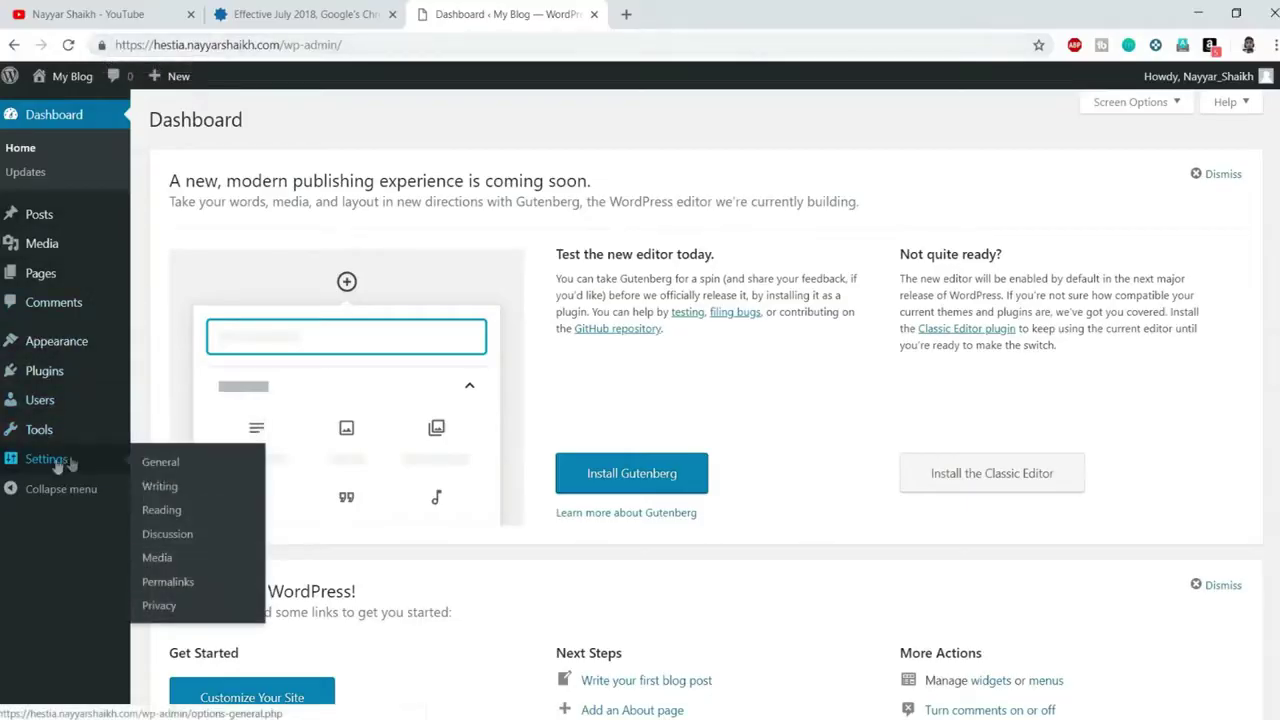
click(185, 470)
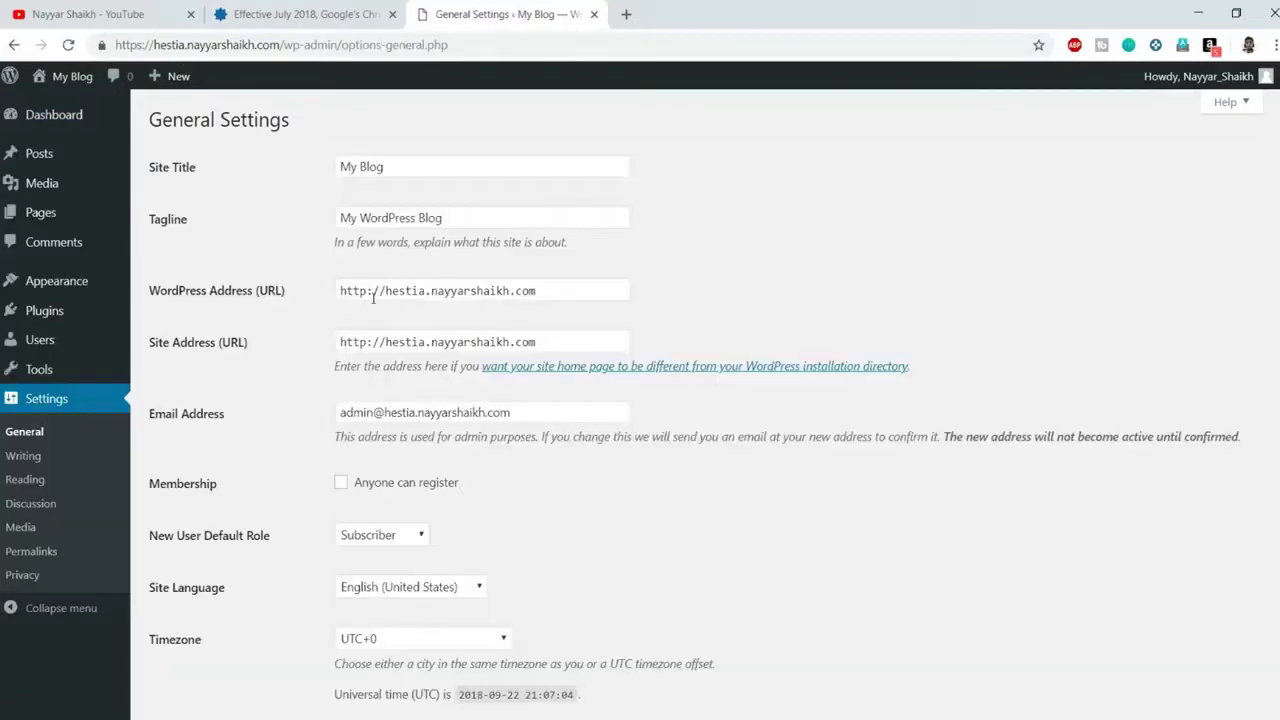
click(367, 290)
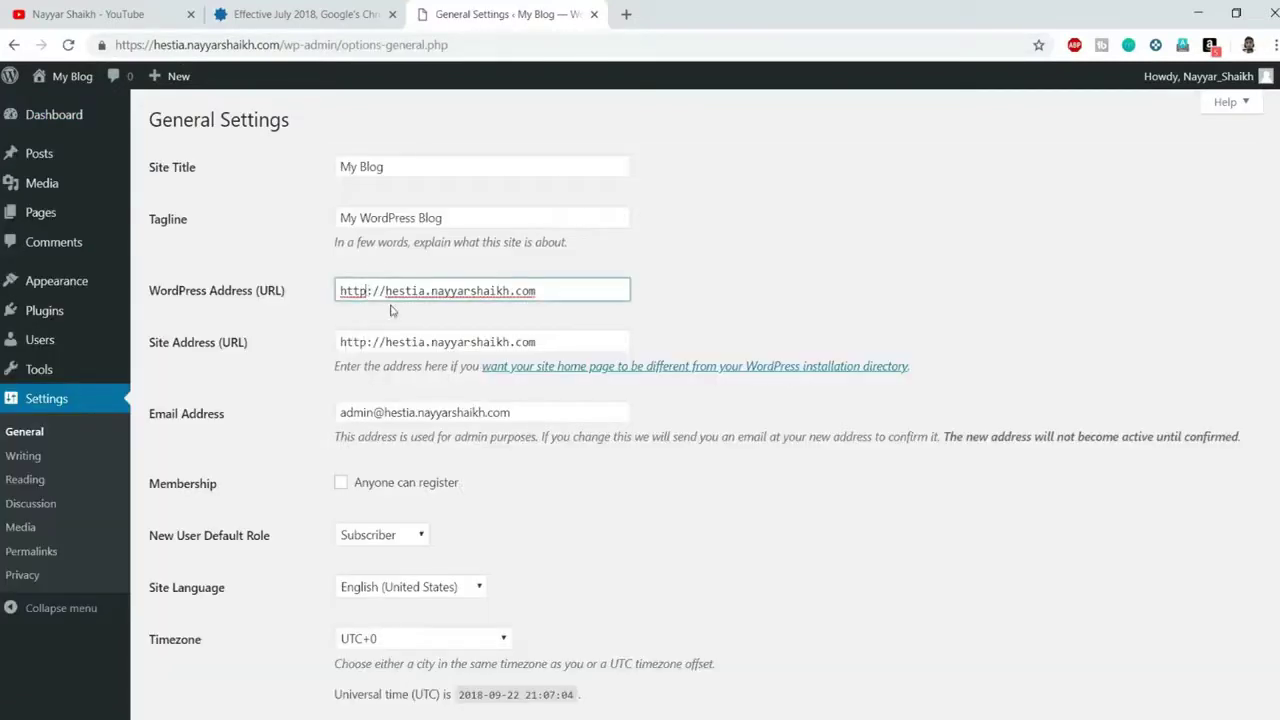
text(s)
click(367, 342)
text(s)
scroll(512, 380, down, 5)
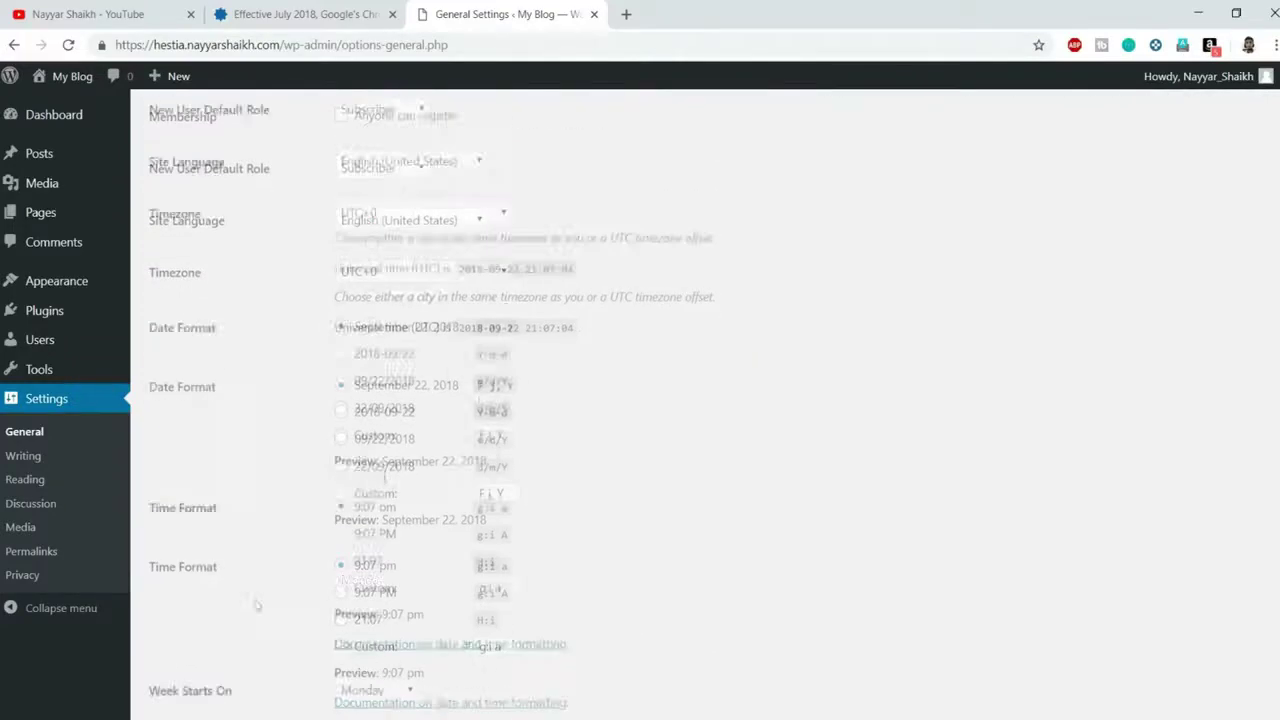
click(207, 639)
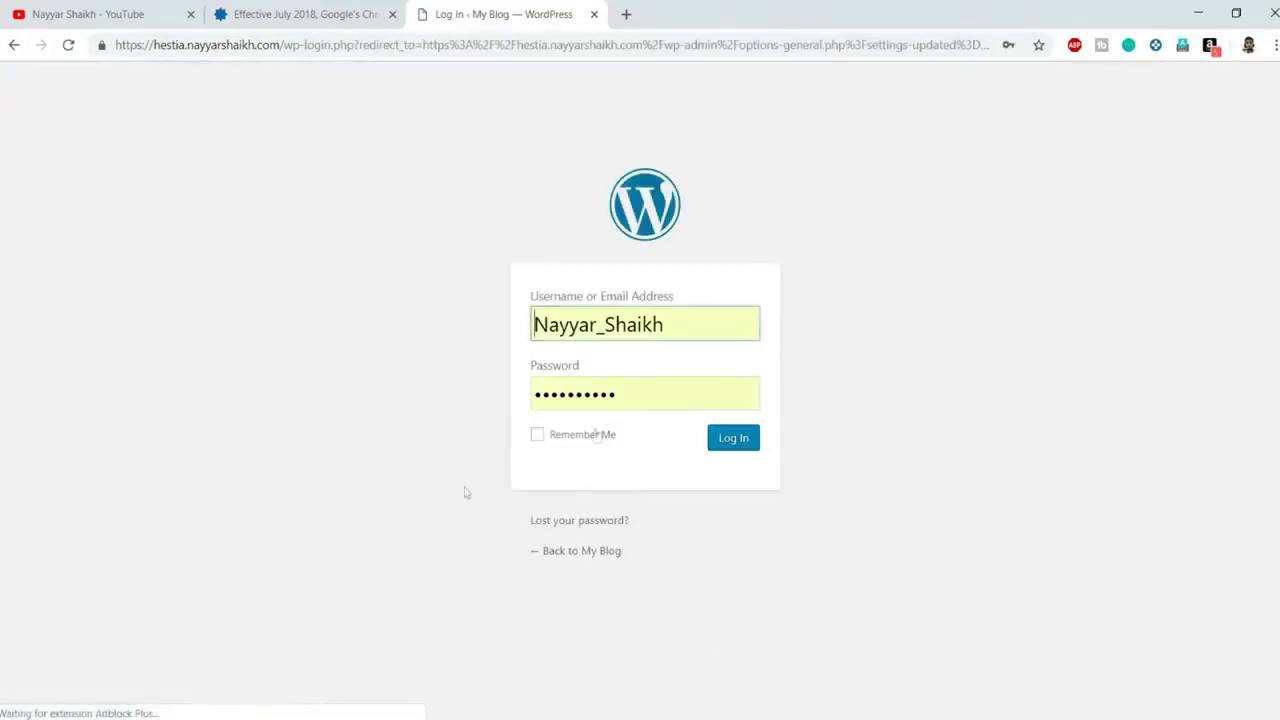
click(598, 436)
click(735, 445)
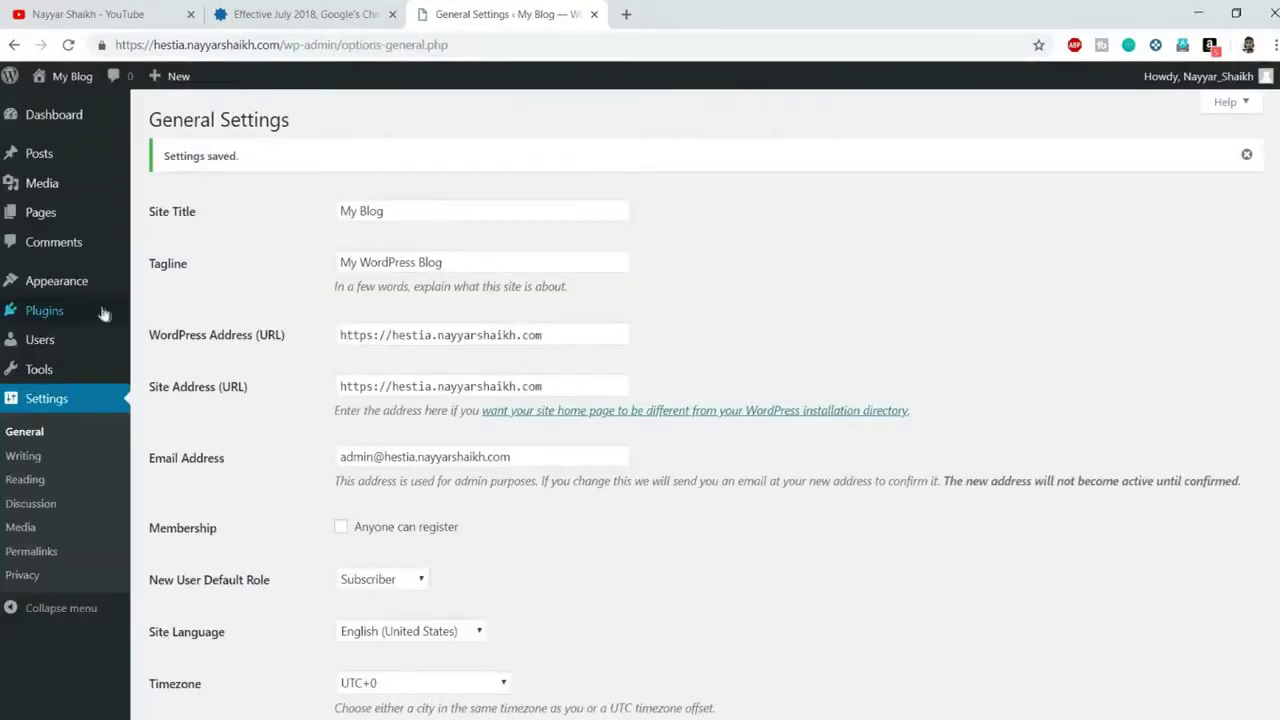
Search the add-new plugin directory for "simple ssl"
mouse_move(80, 312)
click(172, 340)
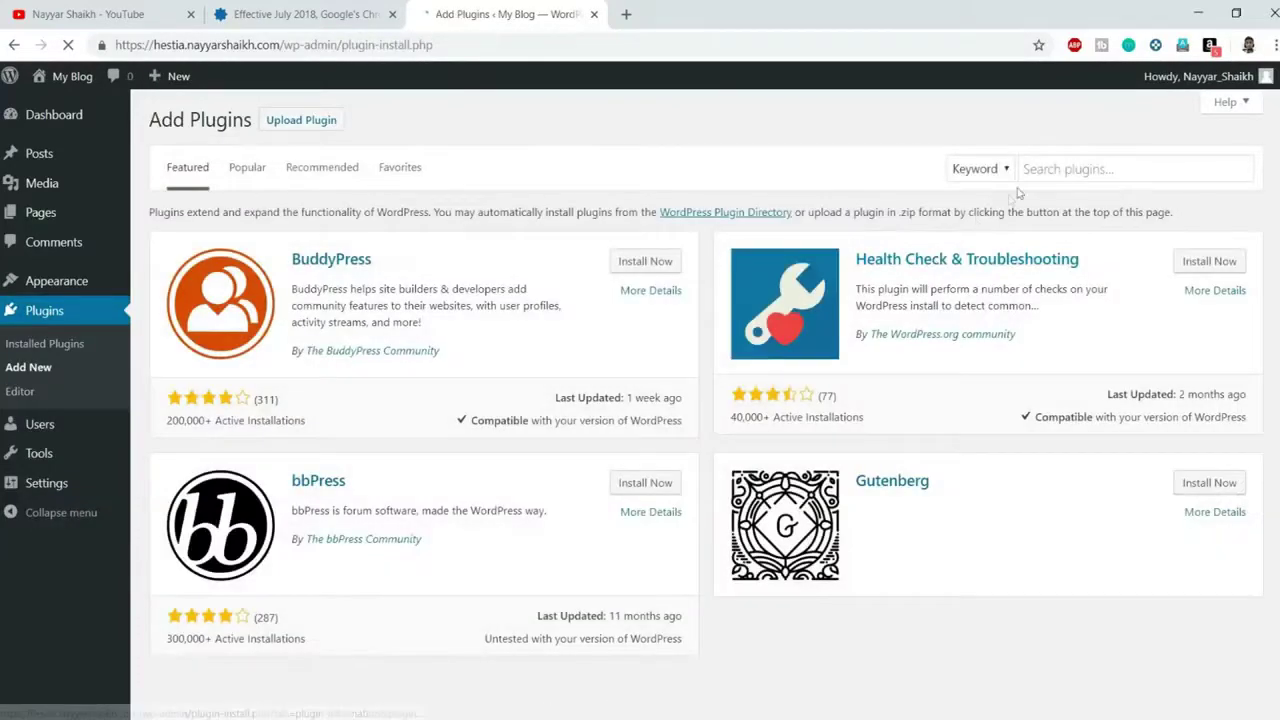
click(1030, 170)
text(sim)
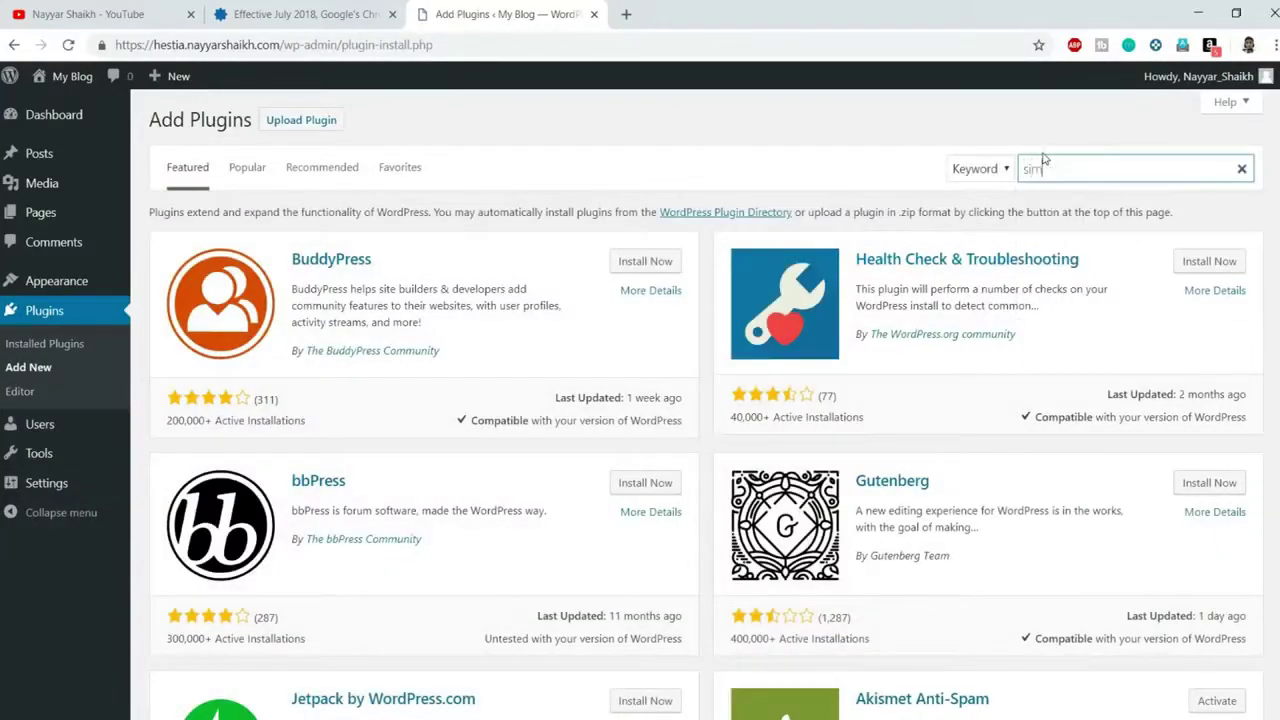
text(ple ss)
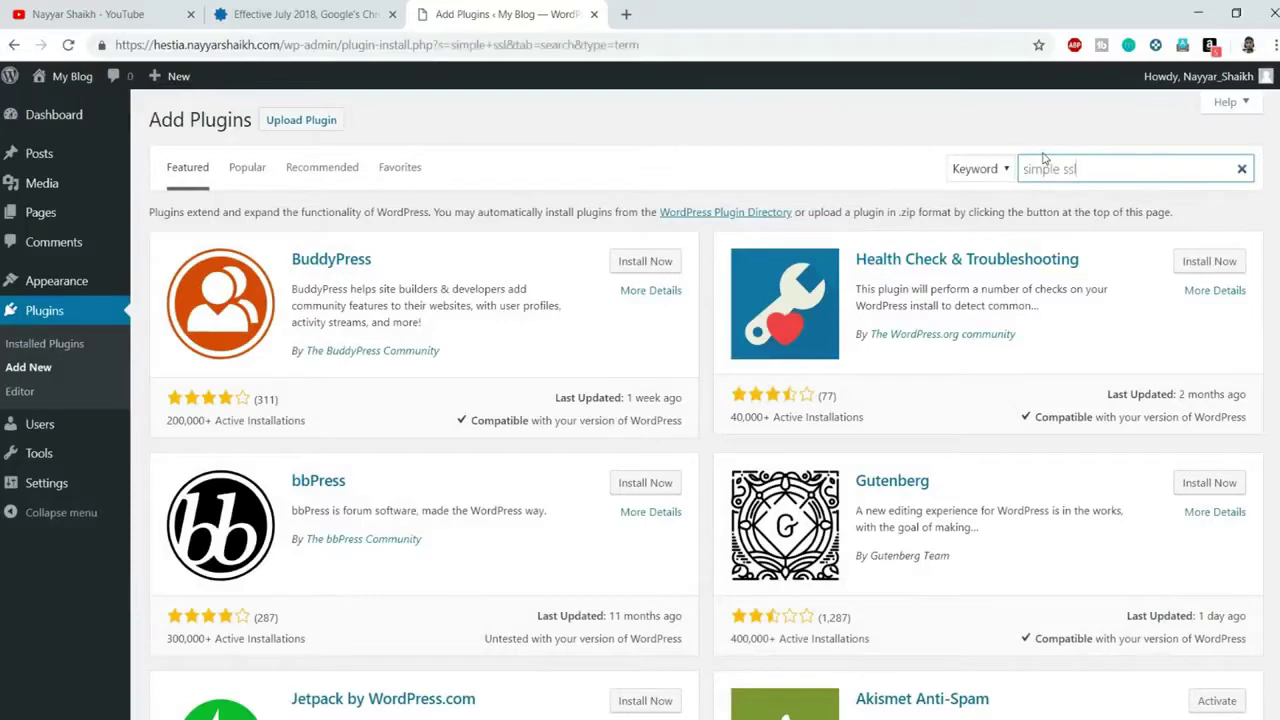
text(l)
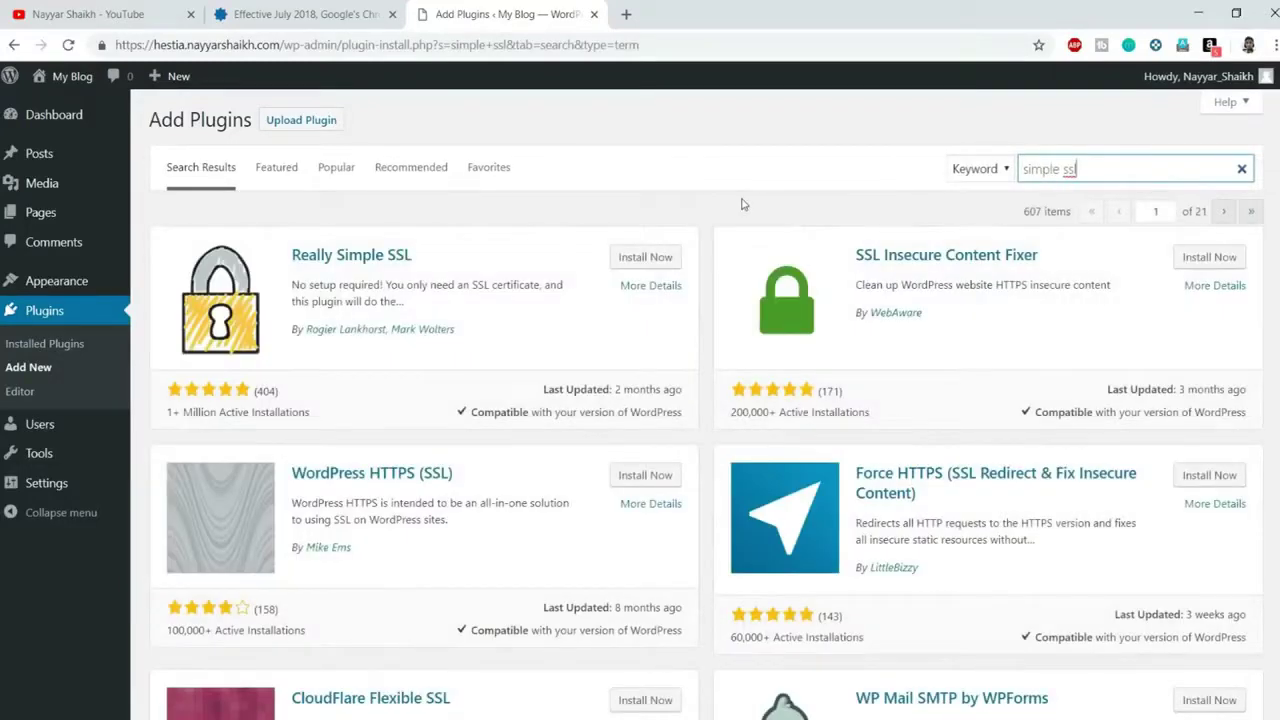
Install and activate the Really Simple SSL plugin, and use it to activate SSL on the site
click(662, 260)
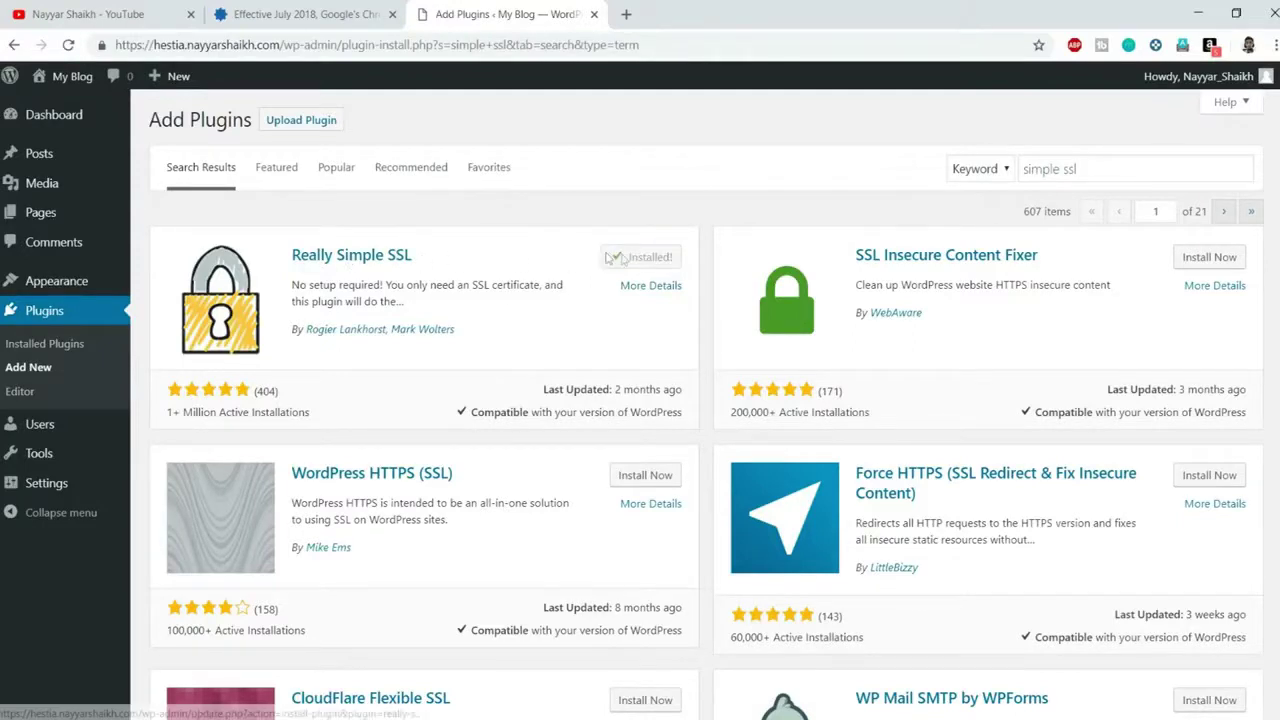
click(632, 260)
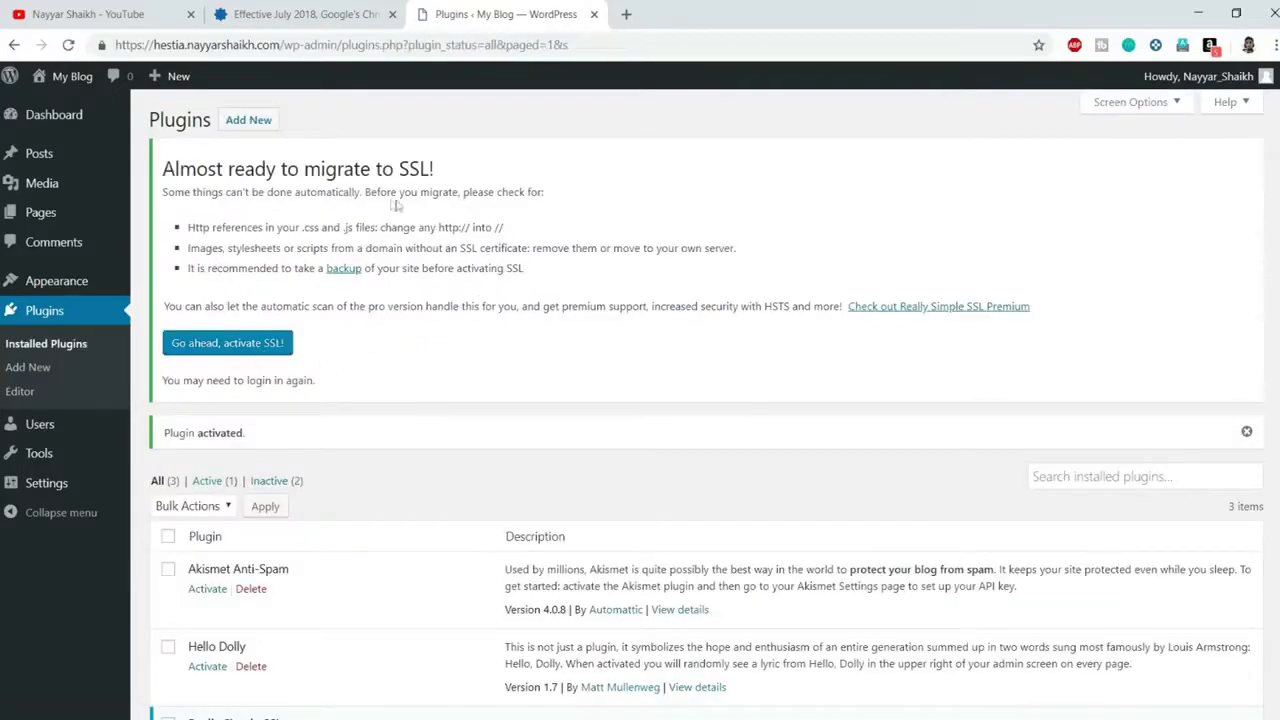
click(220, 347)
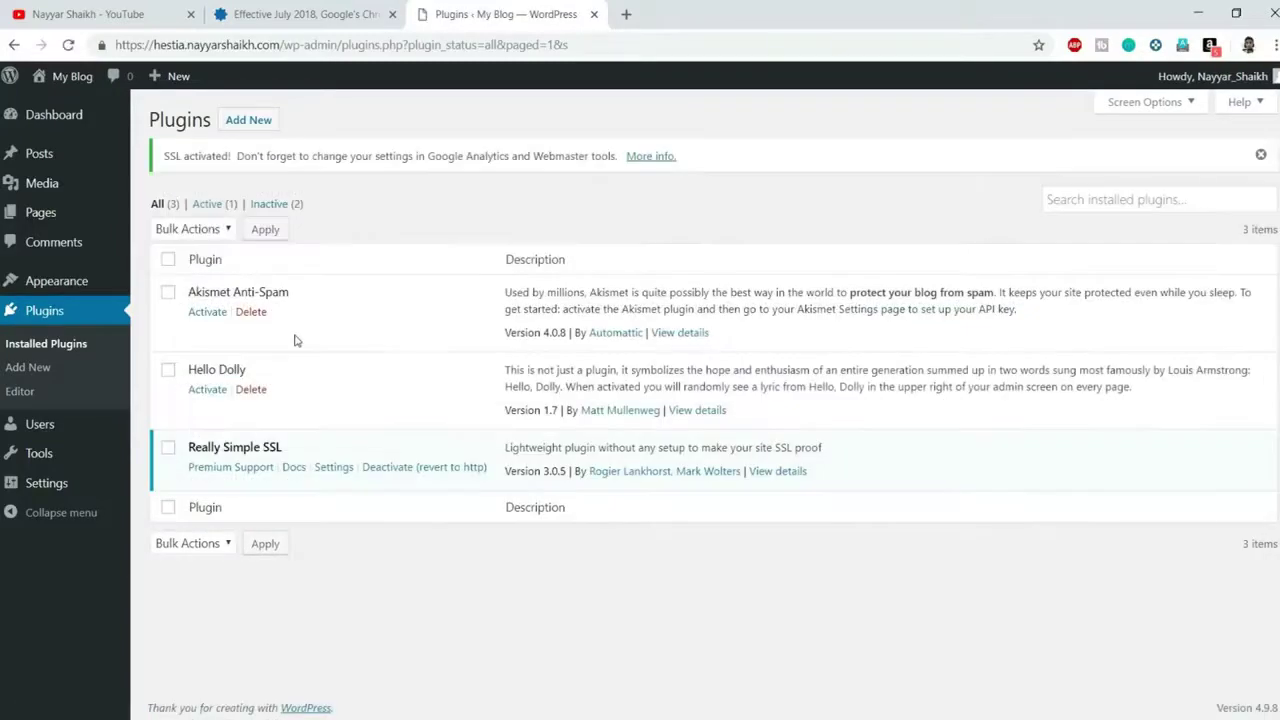
Open the site's cPanel login page in a new browser tab and log in with the saved username and password
drag(165, 163, 443, 155)
click(443, 156)
click(626, 14)
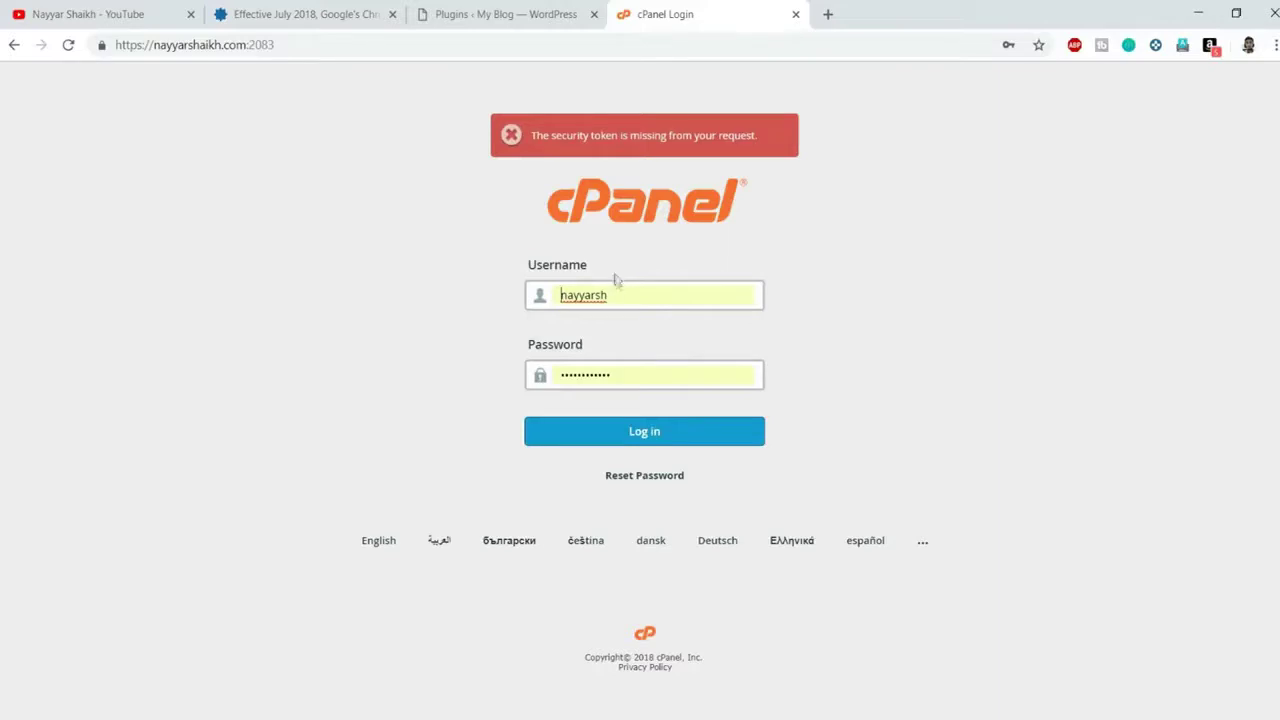
click(640, 430)
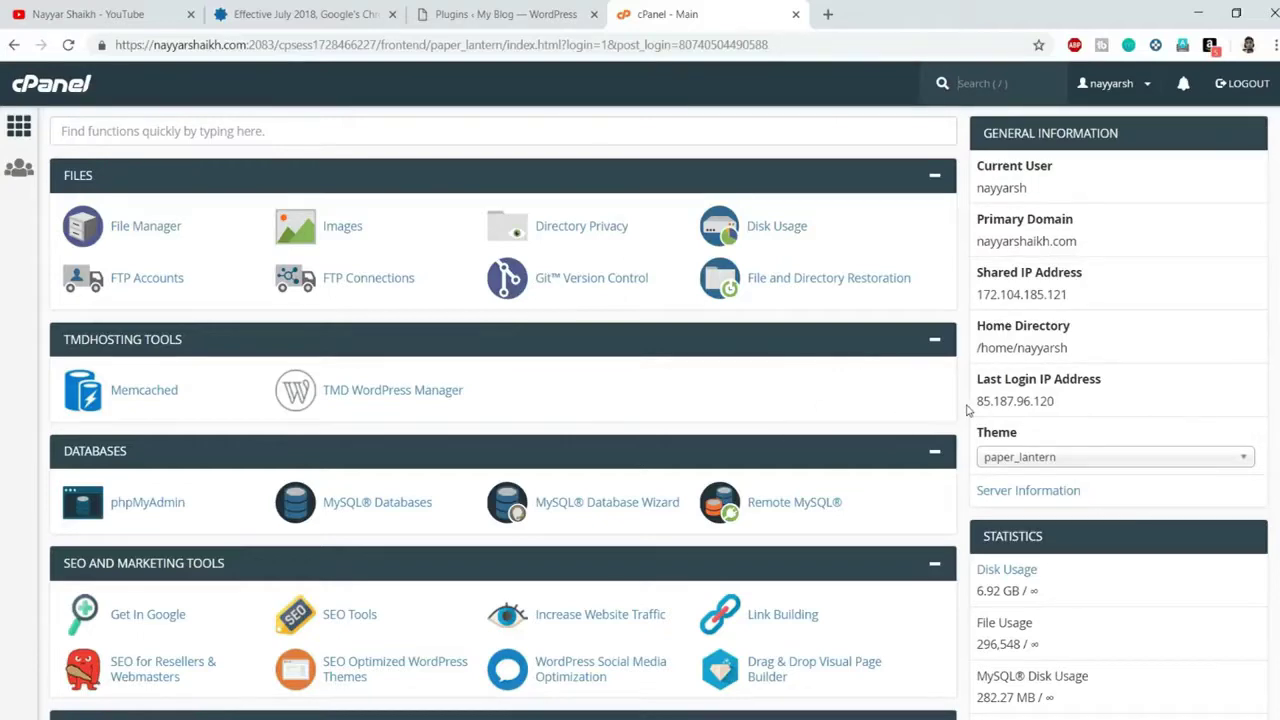
Find the Security section on the cPanel main page and open Lets Encrypt SSL
scroll(894, 381, down, 8)
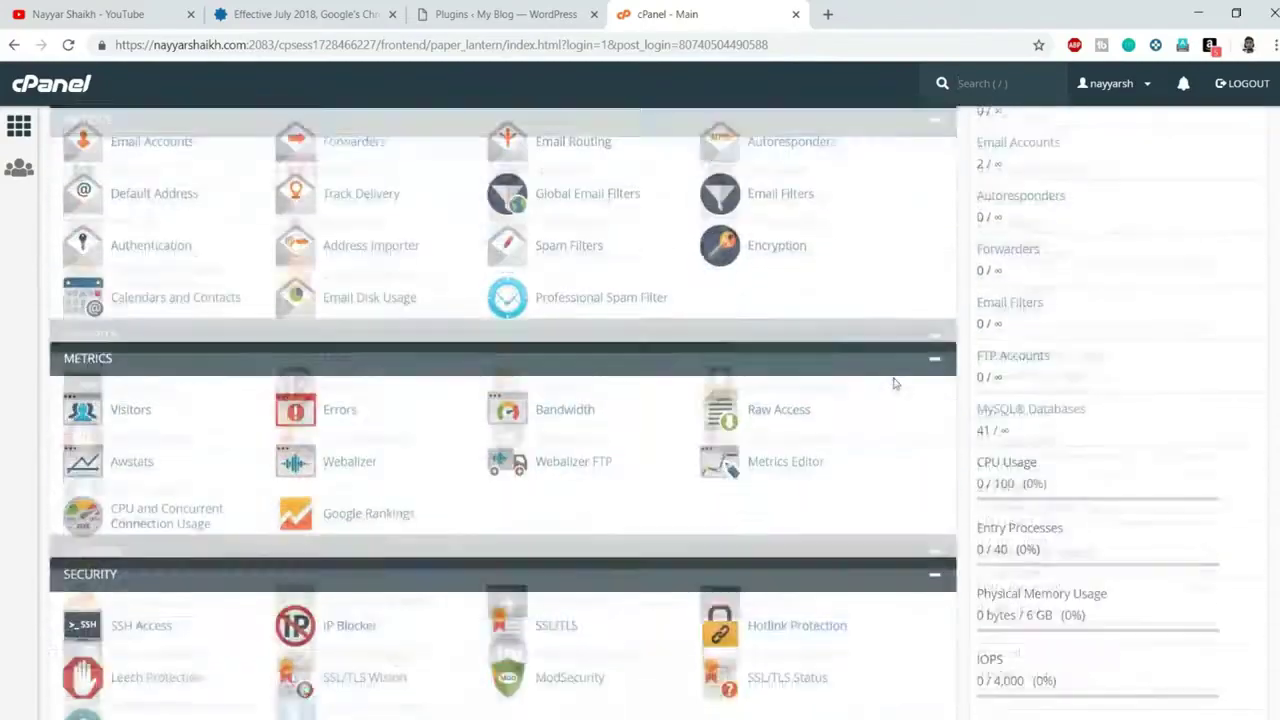
scroll(894, 383, down, 10)
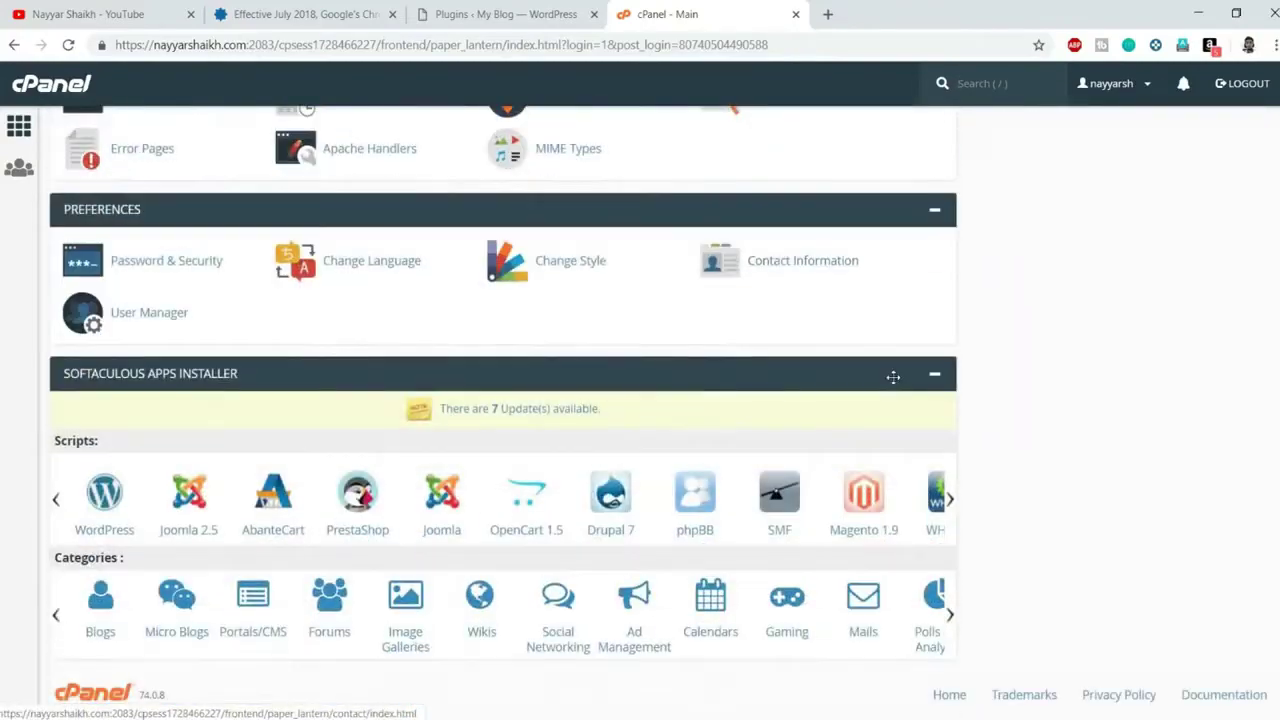
scroll(1236, 408, up, 2)
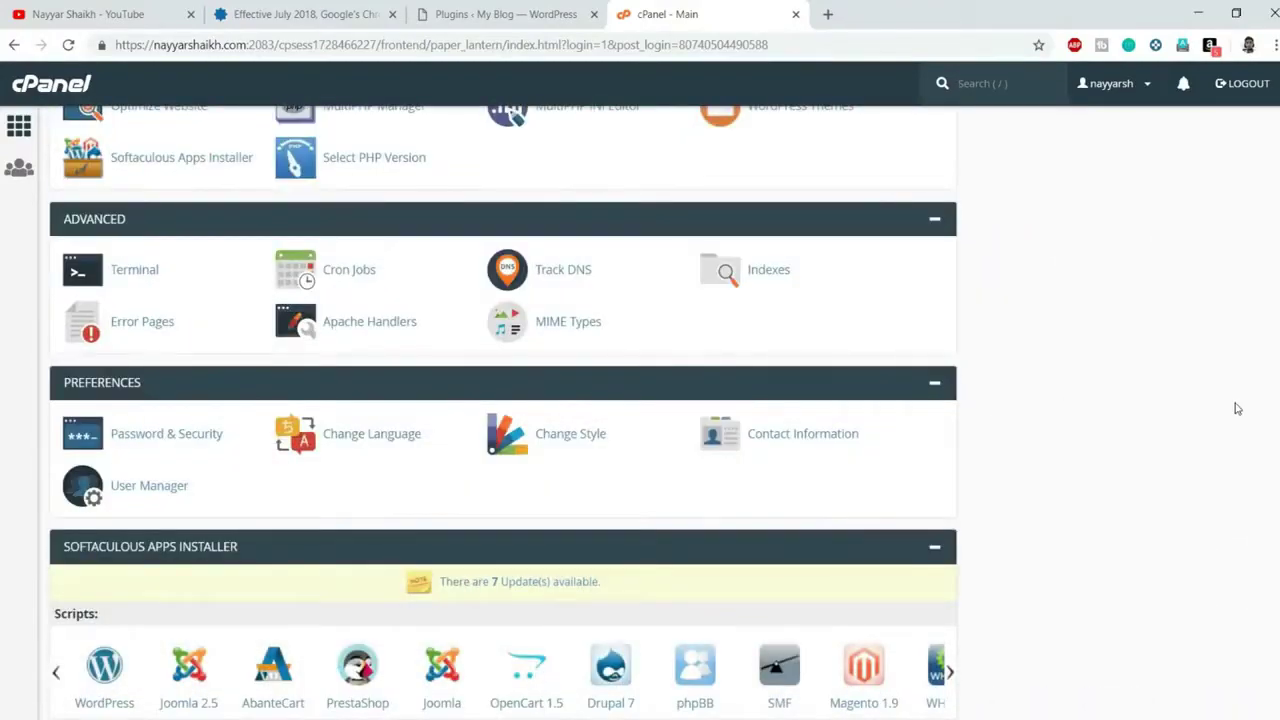
scroll(1236, 408, up, 5)
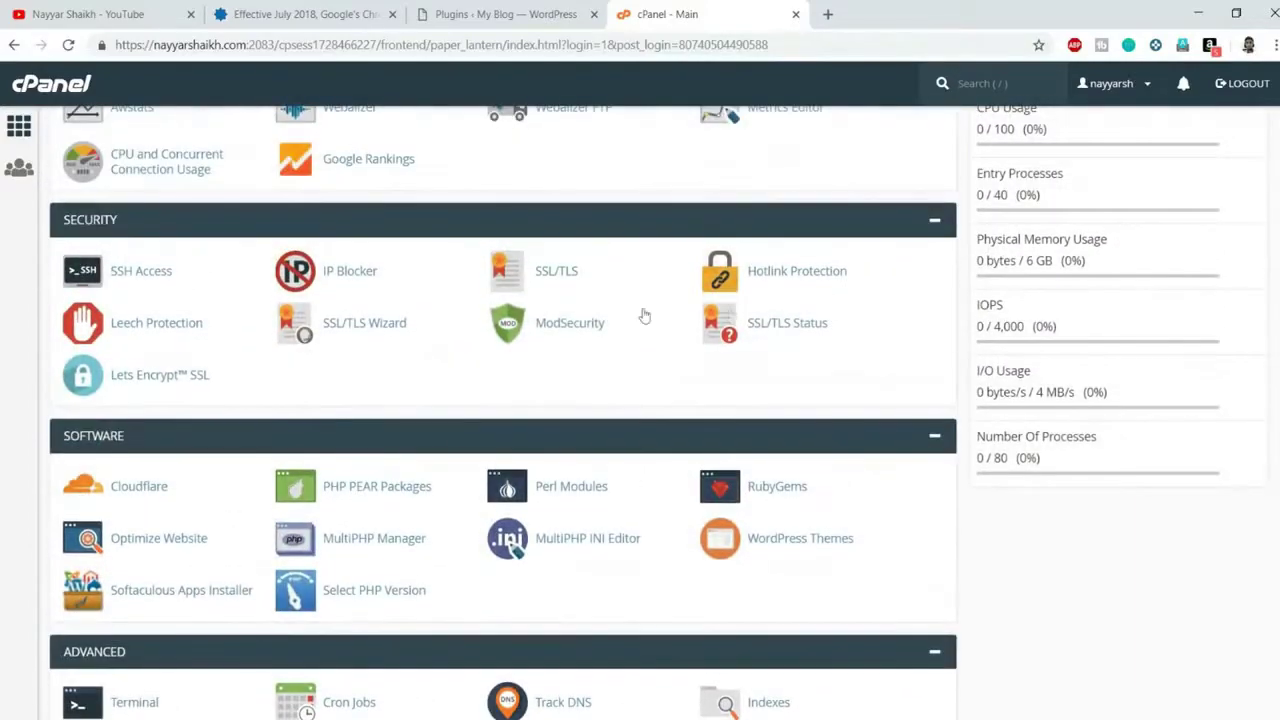
click(196, 380)
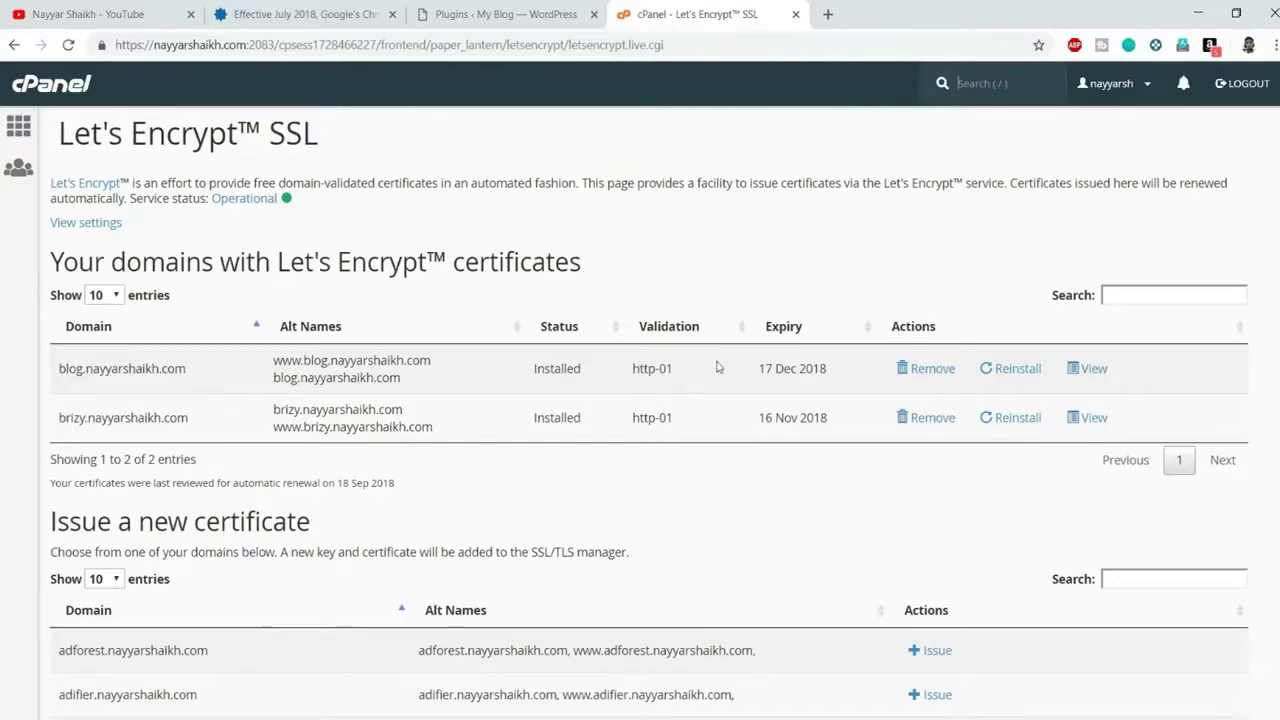
Examine the domains with Let's Encrypt certificates and browse the domains available for a new certificate to page 7
scroll(523, 429, down, 1)
scroll(540, 462, up, 1)
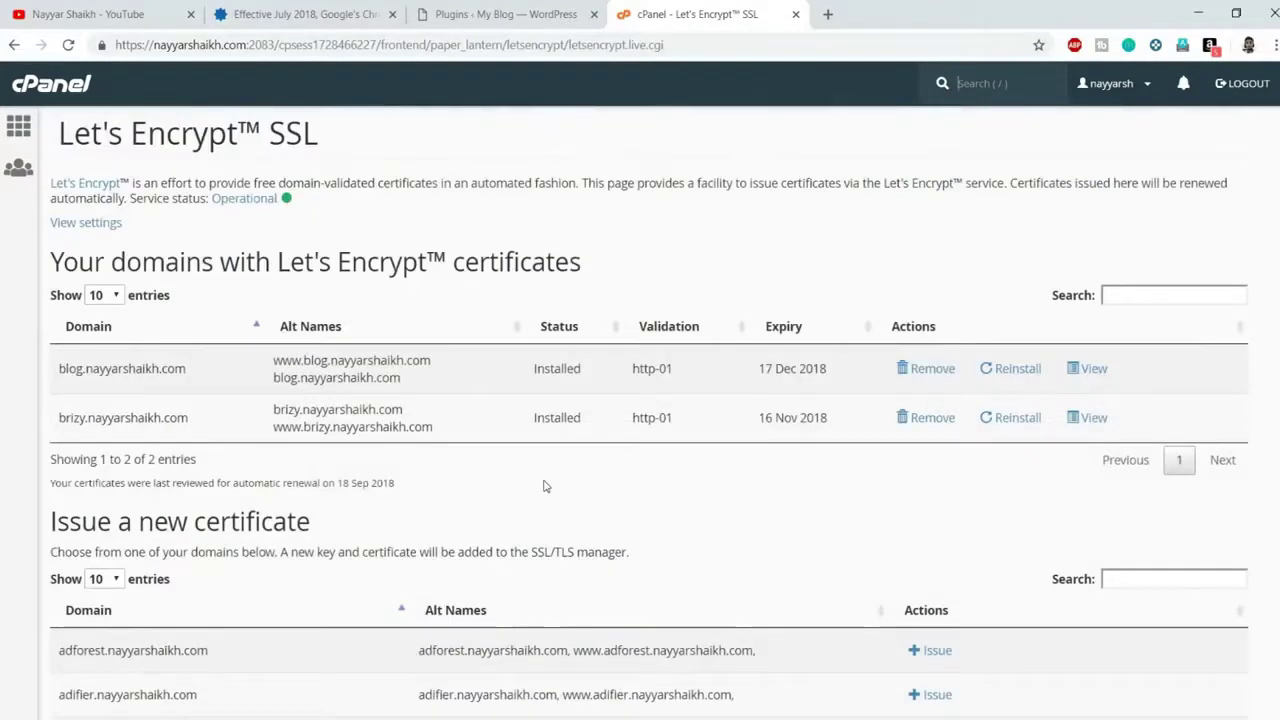
scroll(637, 474, down, 5)
scroll(637, 474, up, 5)
scroll(758, 457, down, 2)
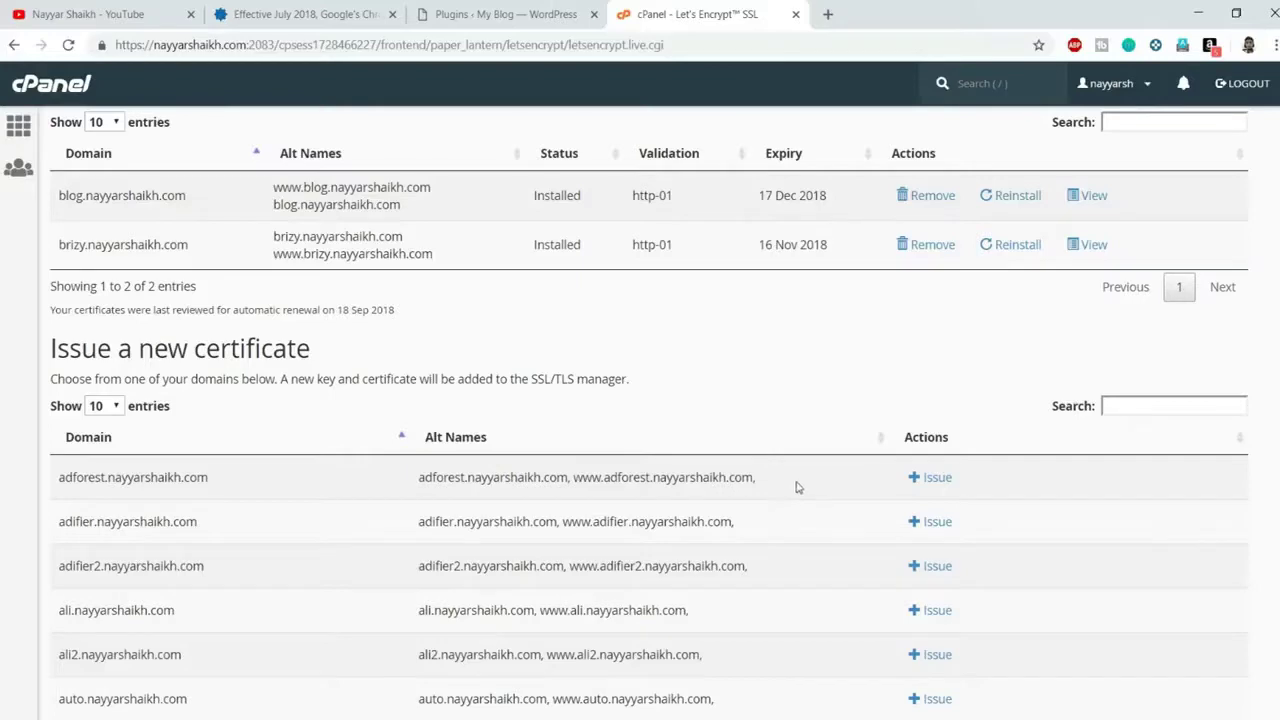
scroll(797, 486, down, 2)
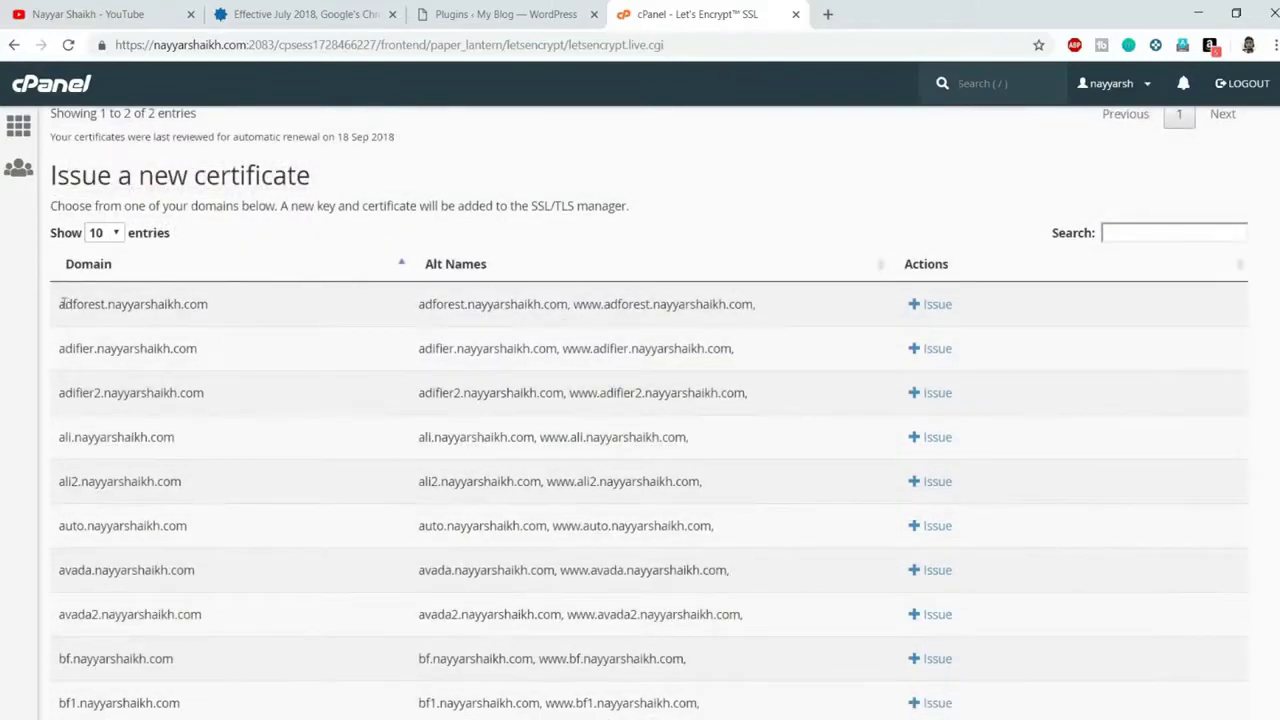
drag(58, 304, 234, 323)
scroll(334, 417, down, 2)
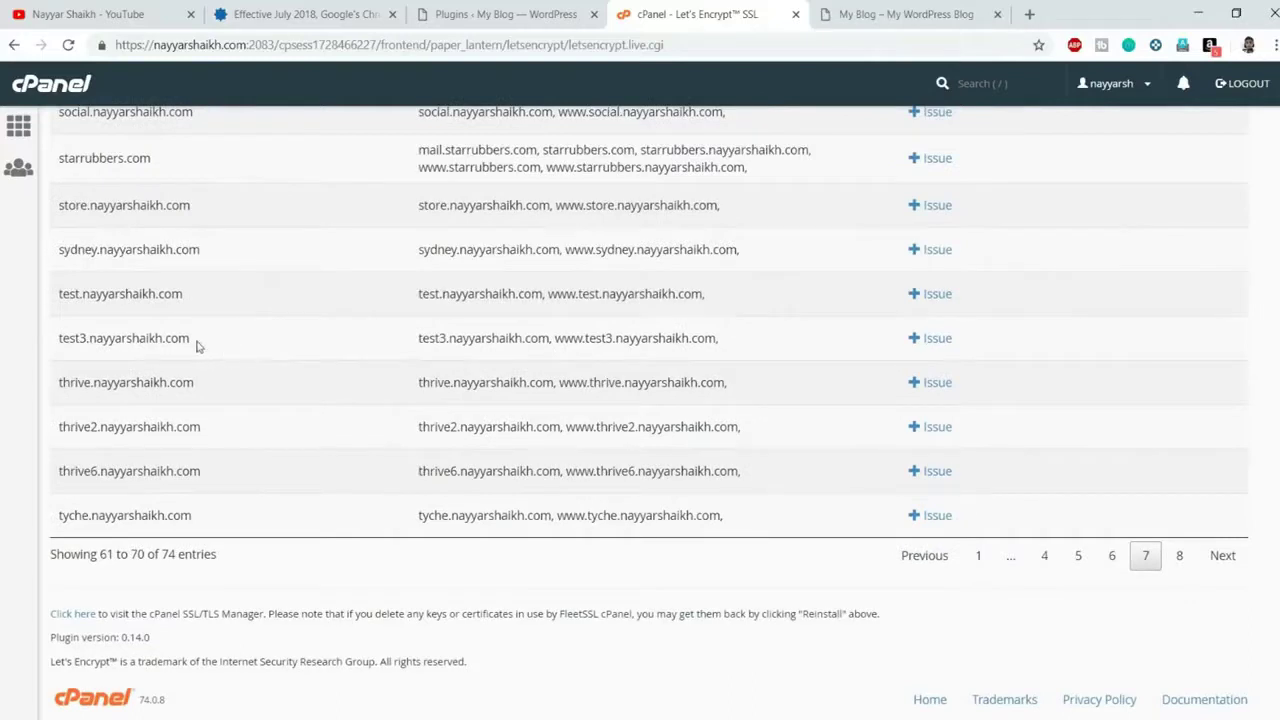
Locate the test3 subdomain in the certificate list and check the connection security of its site in the blog tab
drag(196, 340, 55, 343)
click(208, 346)
click(882, 9)
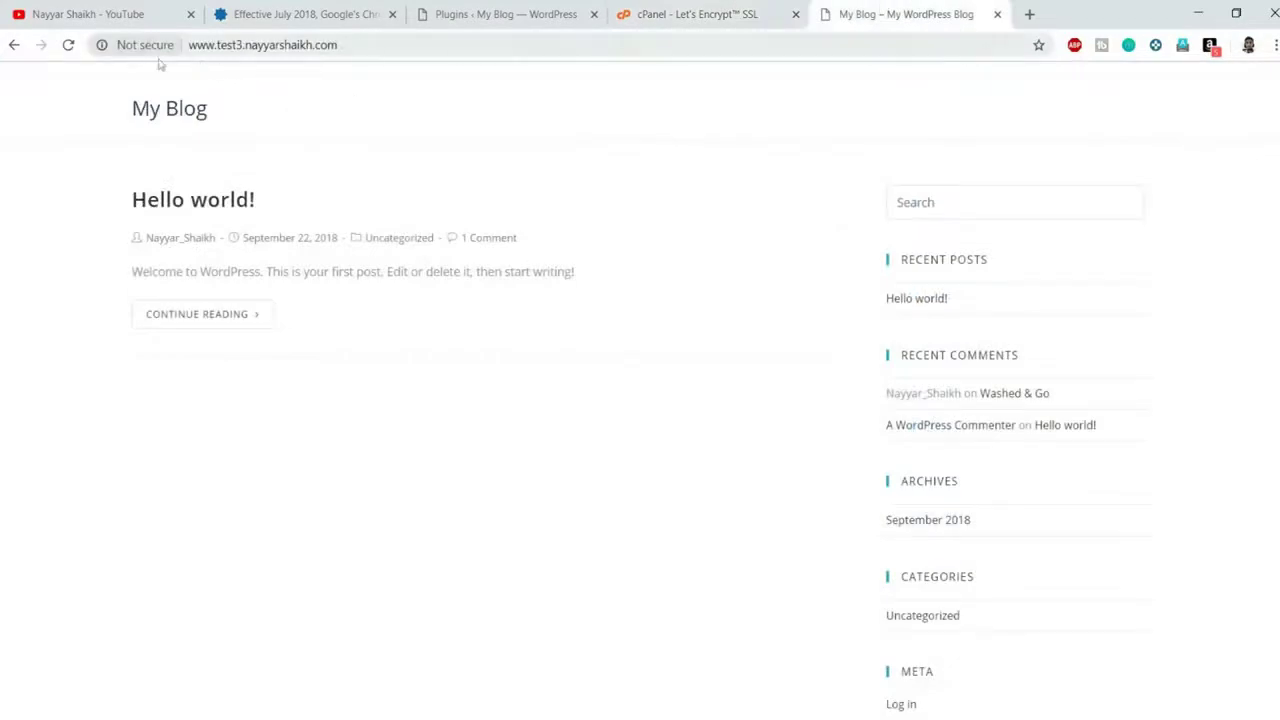
click(715, 12)
drag(226, 340, 58, 325)
click(102, 339)
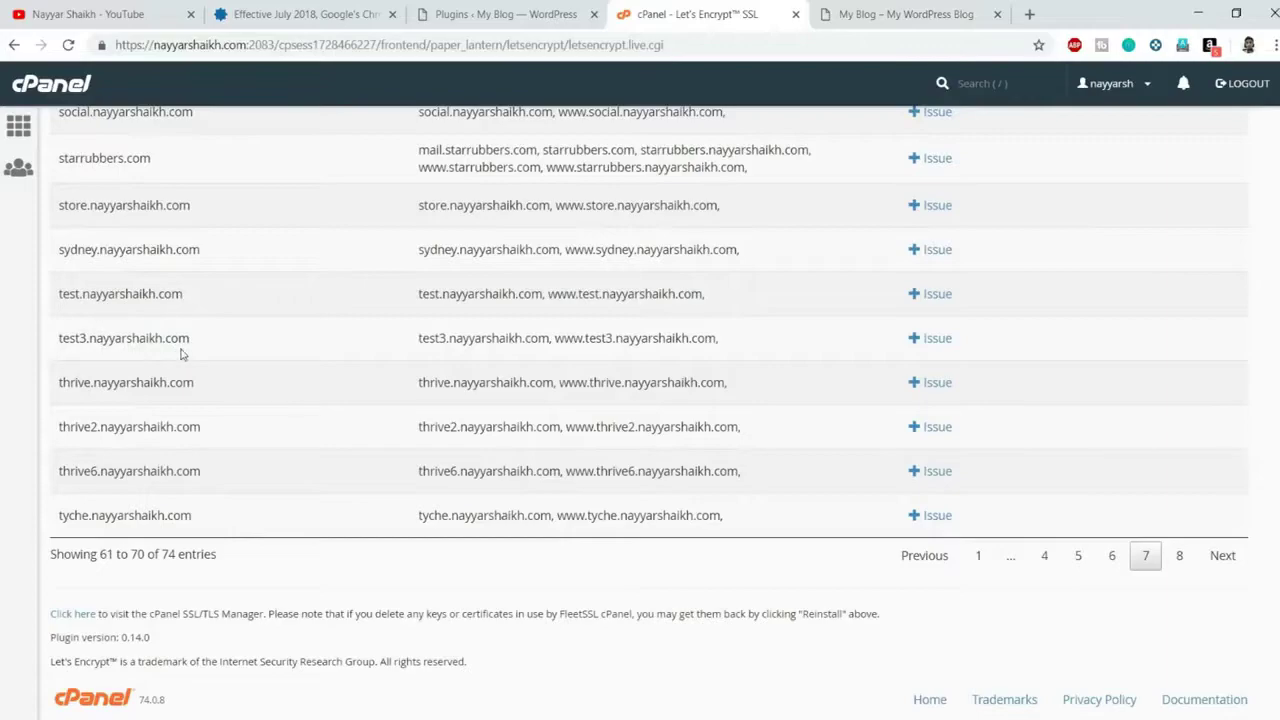
Issue a Let's Encrypt certificate for the test3 subdomain, including its www alias and using http-01 validation
scroll(876, 456, up, 5)
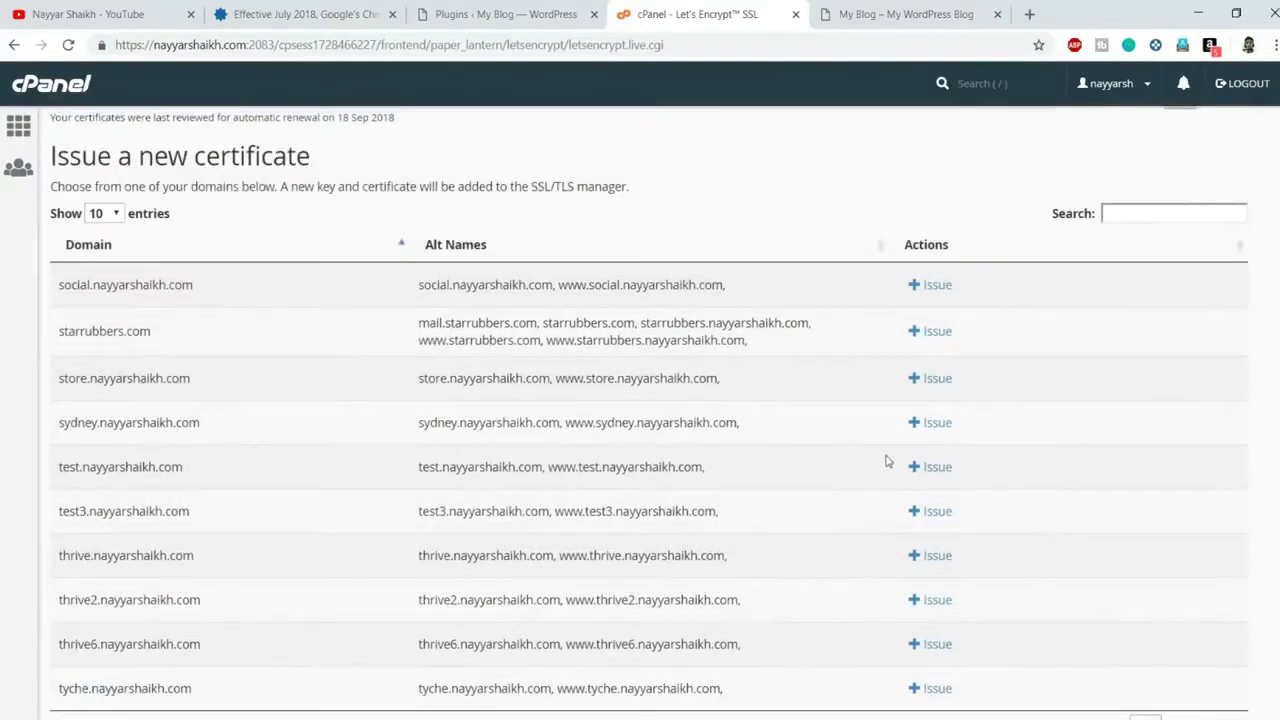
scroll(885, 461, down, 5)
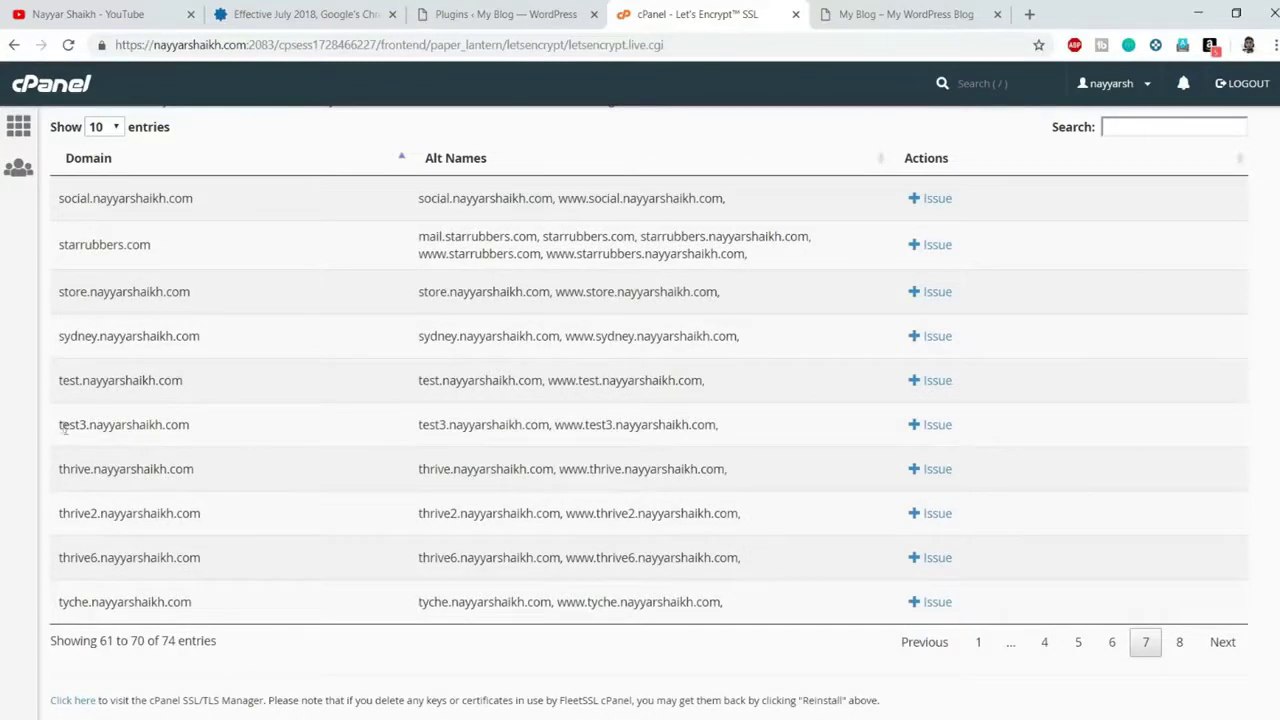
click(930, 428)
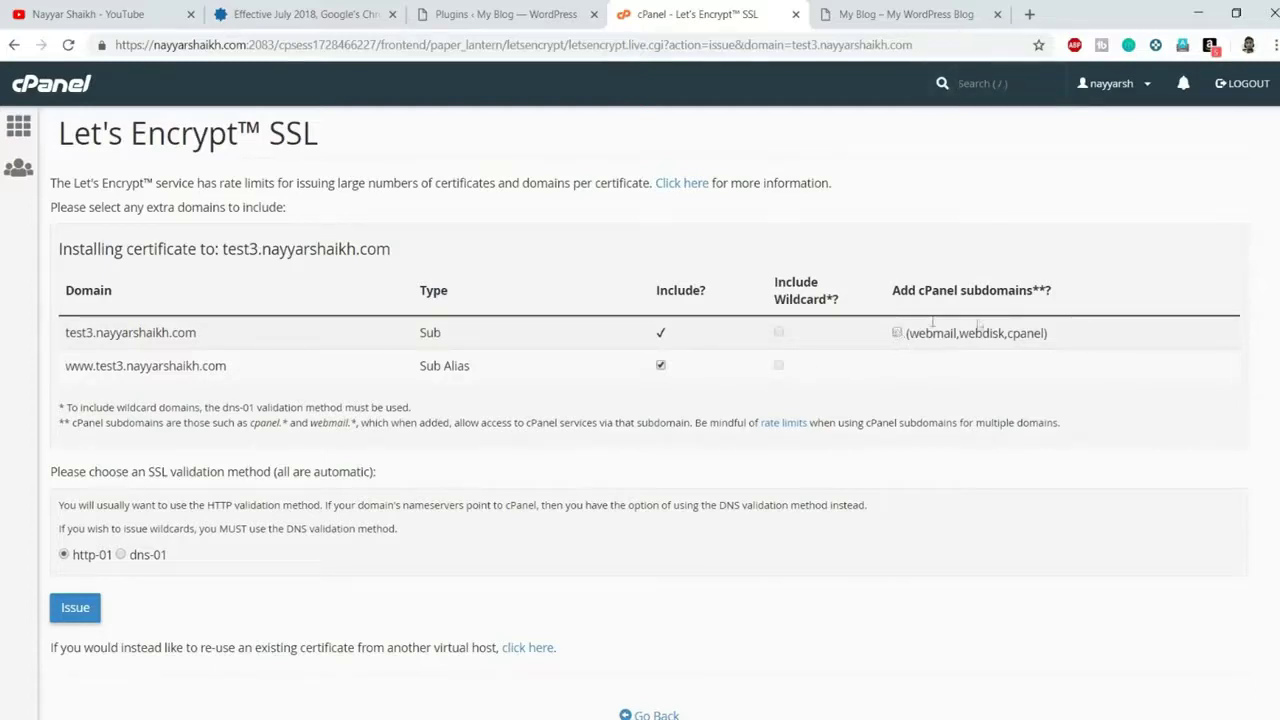
drag(1057, 340, 907, 334)
click(979, 332)
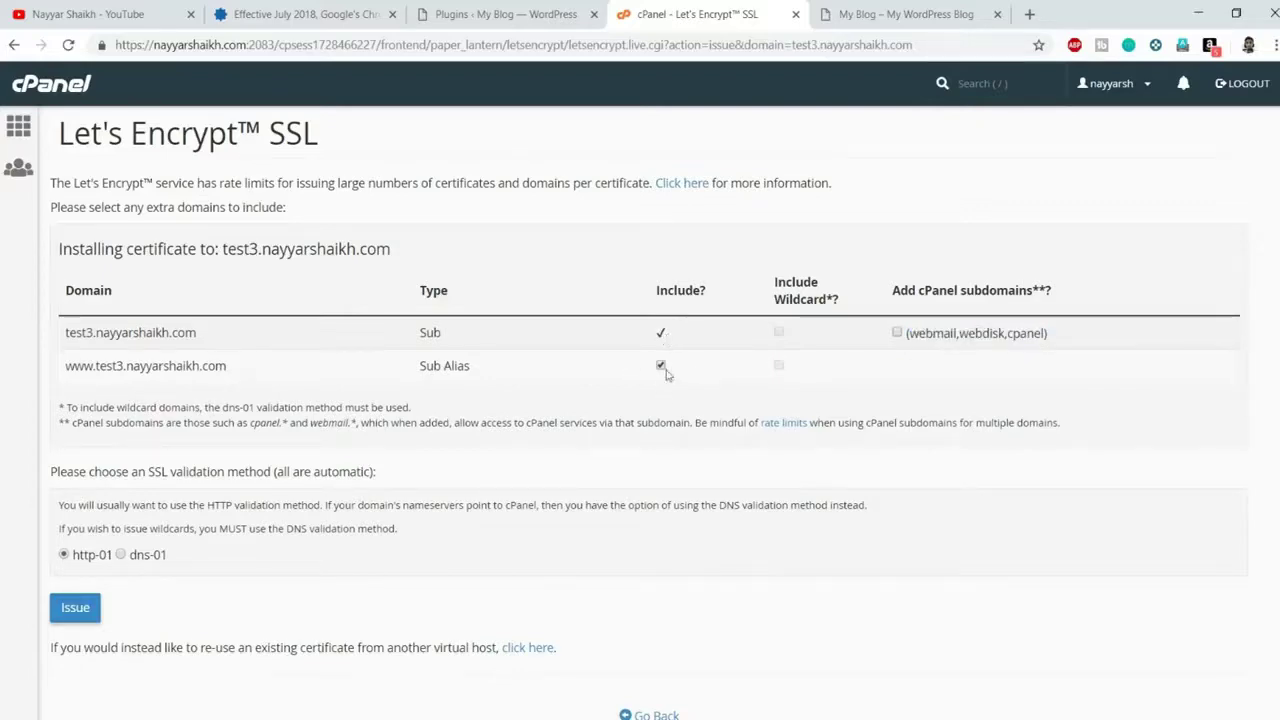
scroll(677, 403, down, 1)
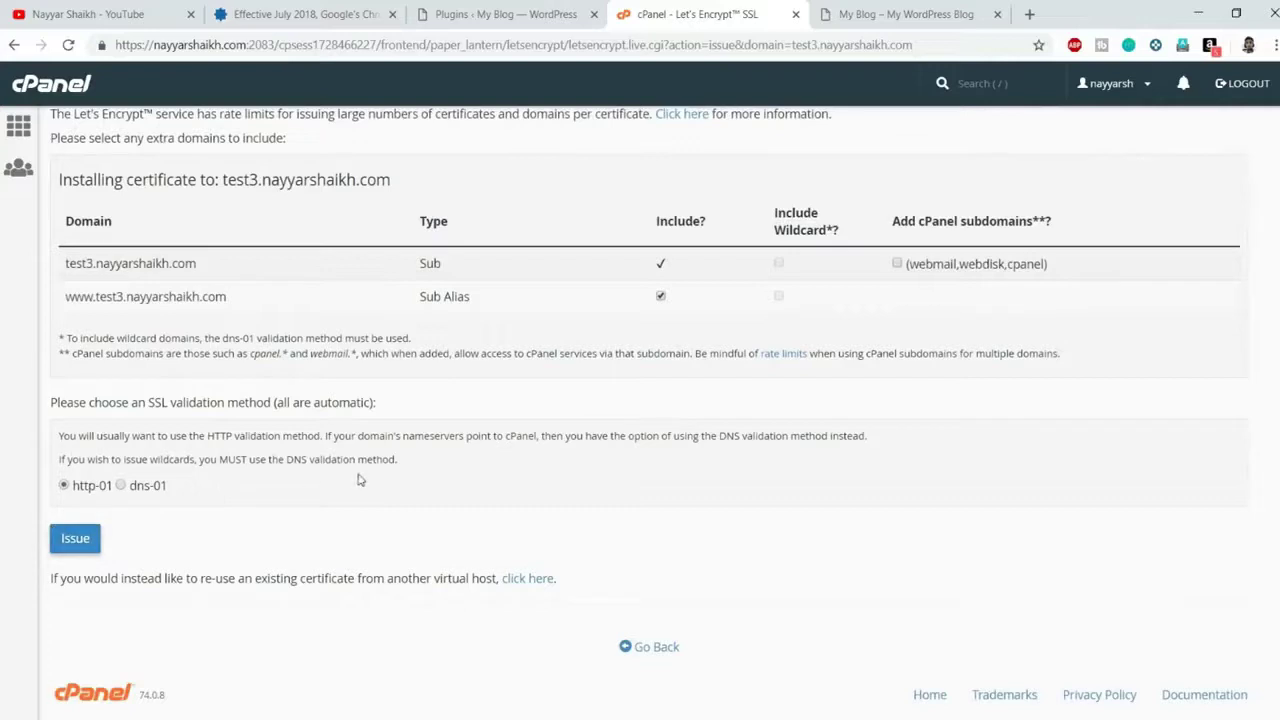
click(76, 538)
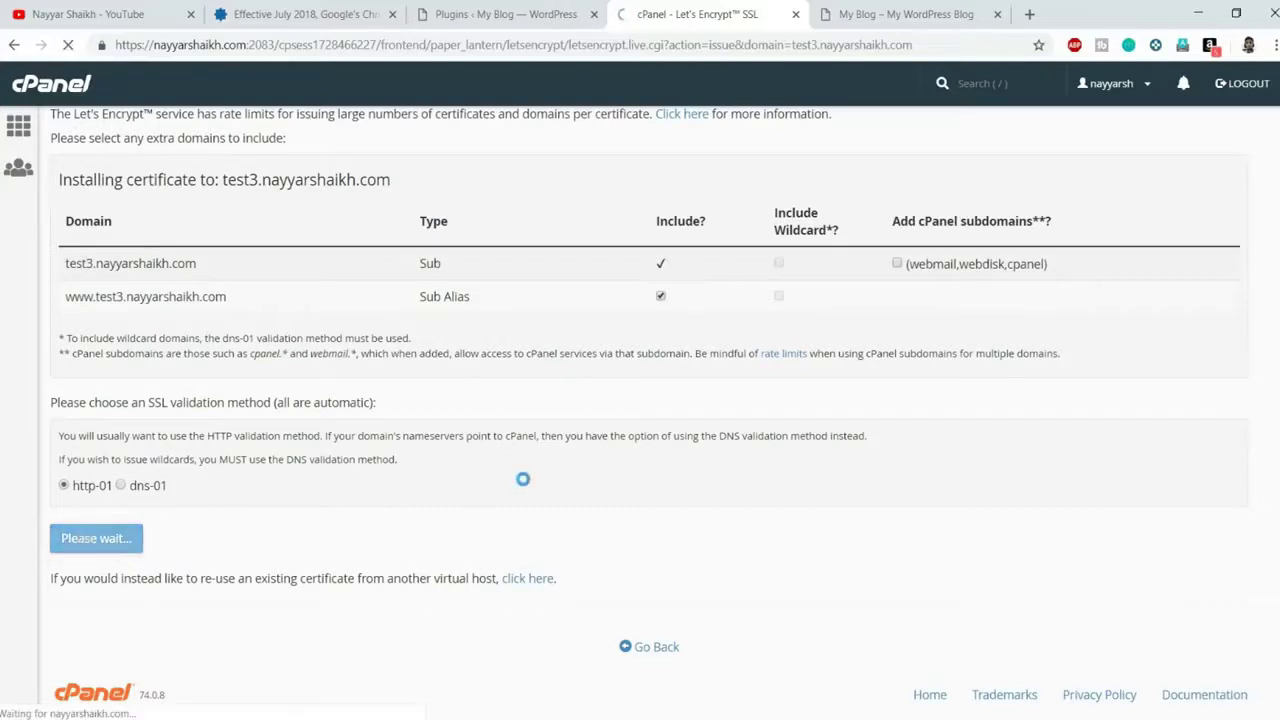
drag(126, 224, 163, 243)
click(234, 222)
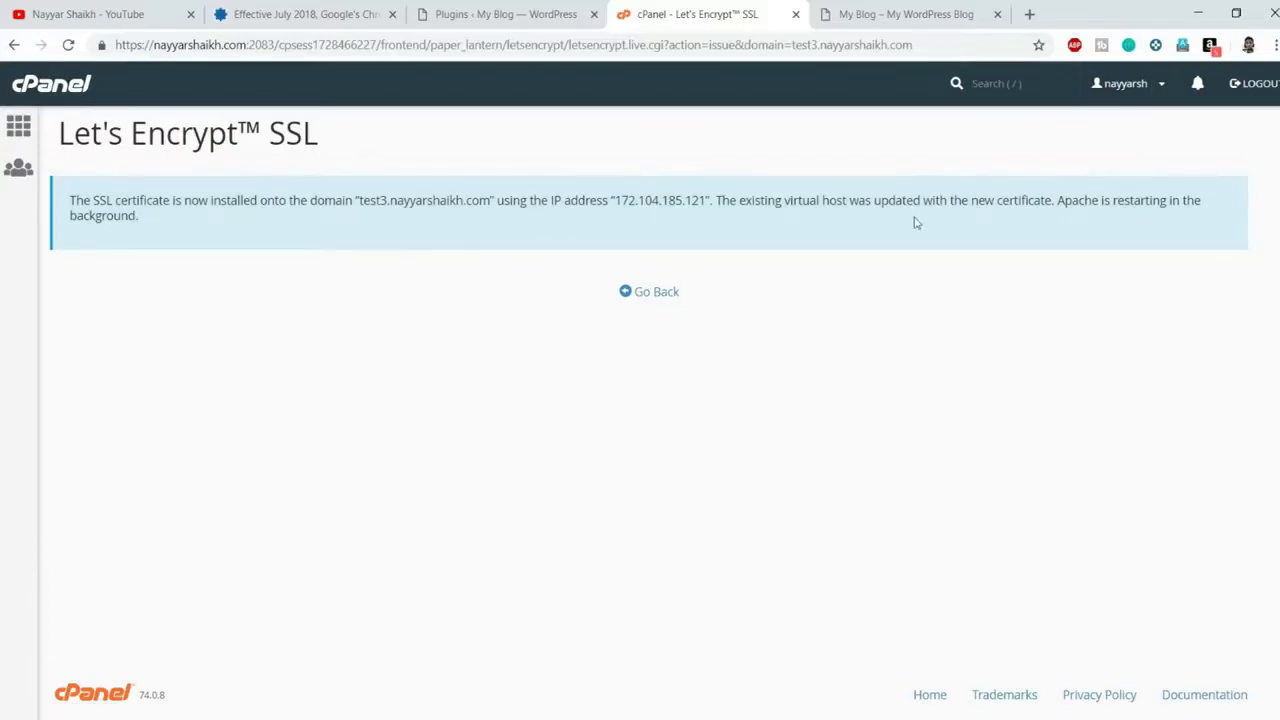
click(929, 12)
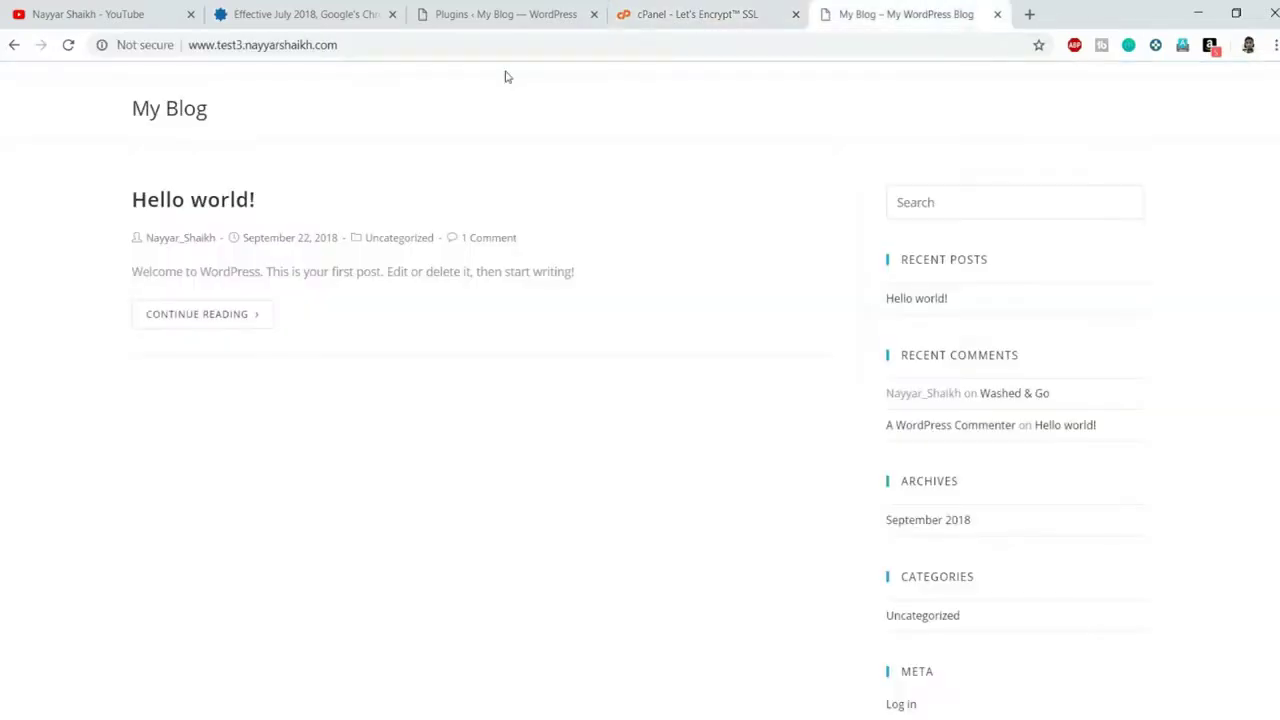
click(720, 15)
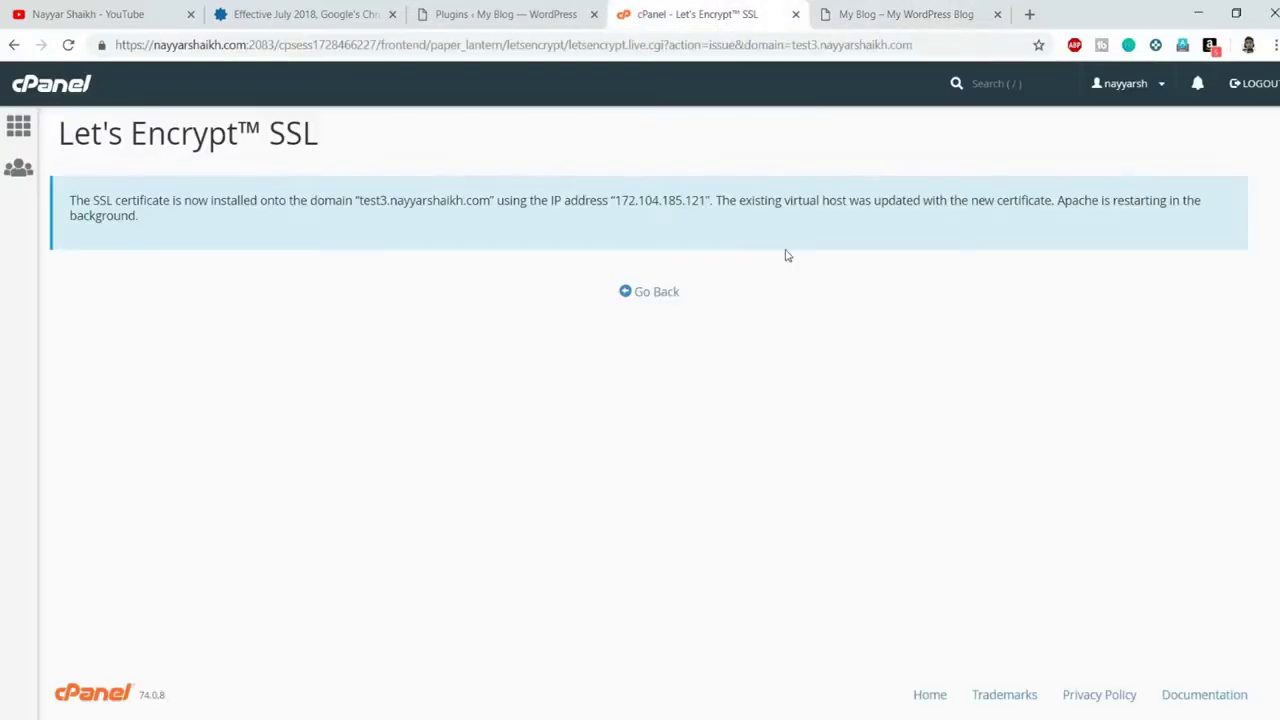
click(856, 12)
click(674, 46)
key(Return)
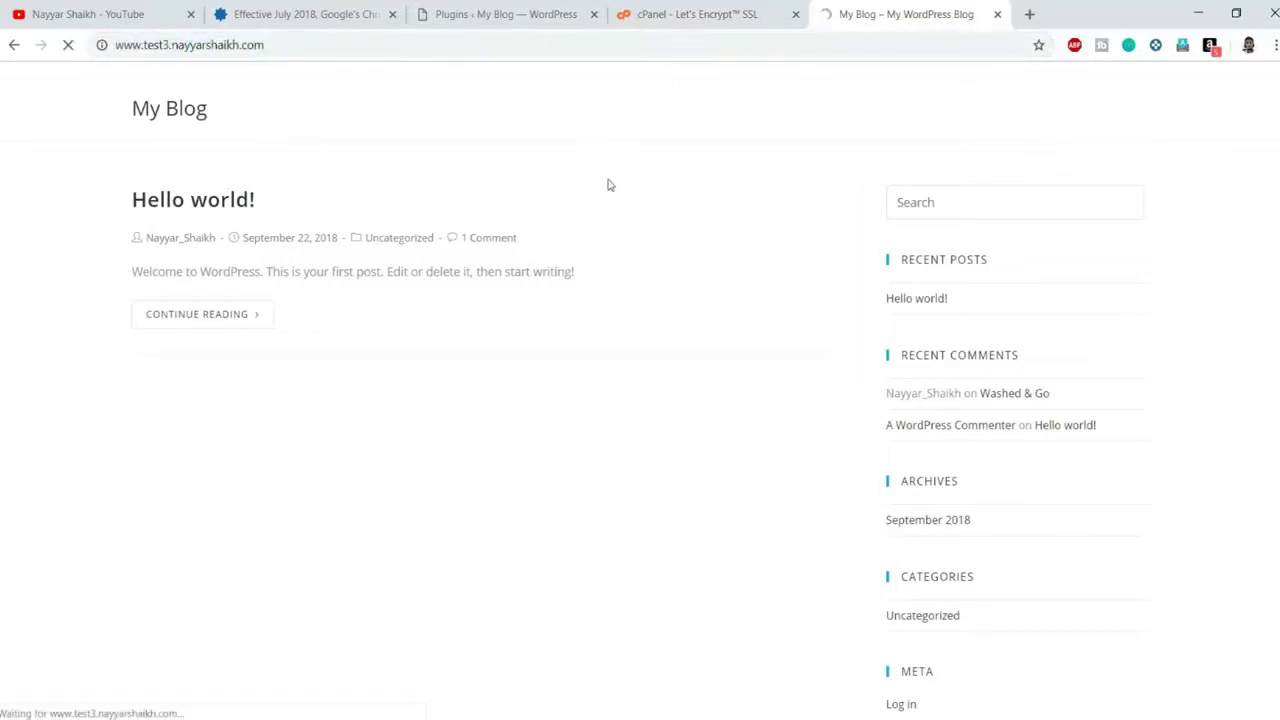
click(190, 45)
click(188, 45)
text(https)
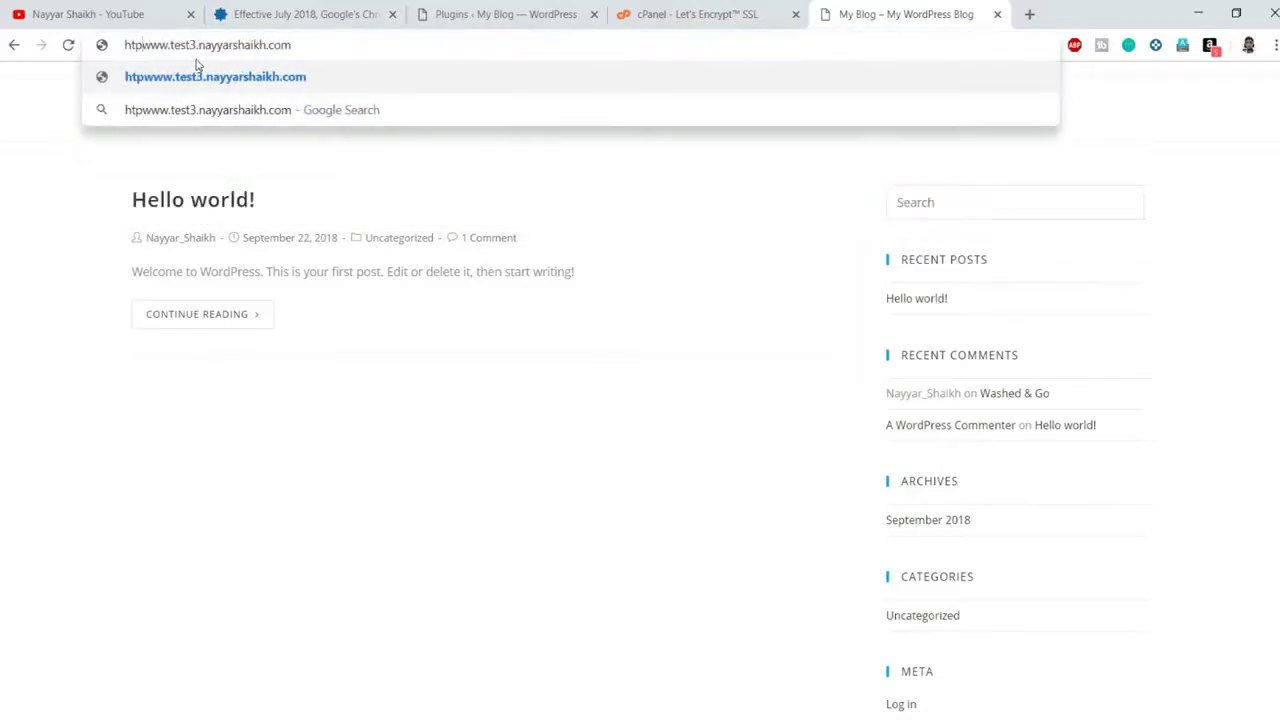
text(://)
key(Return)
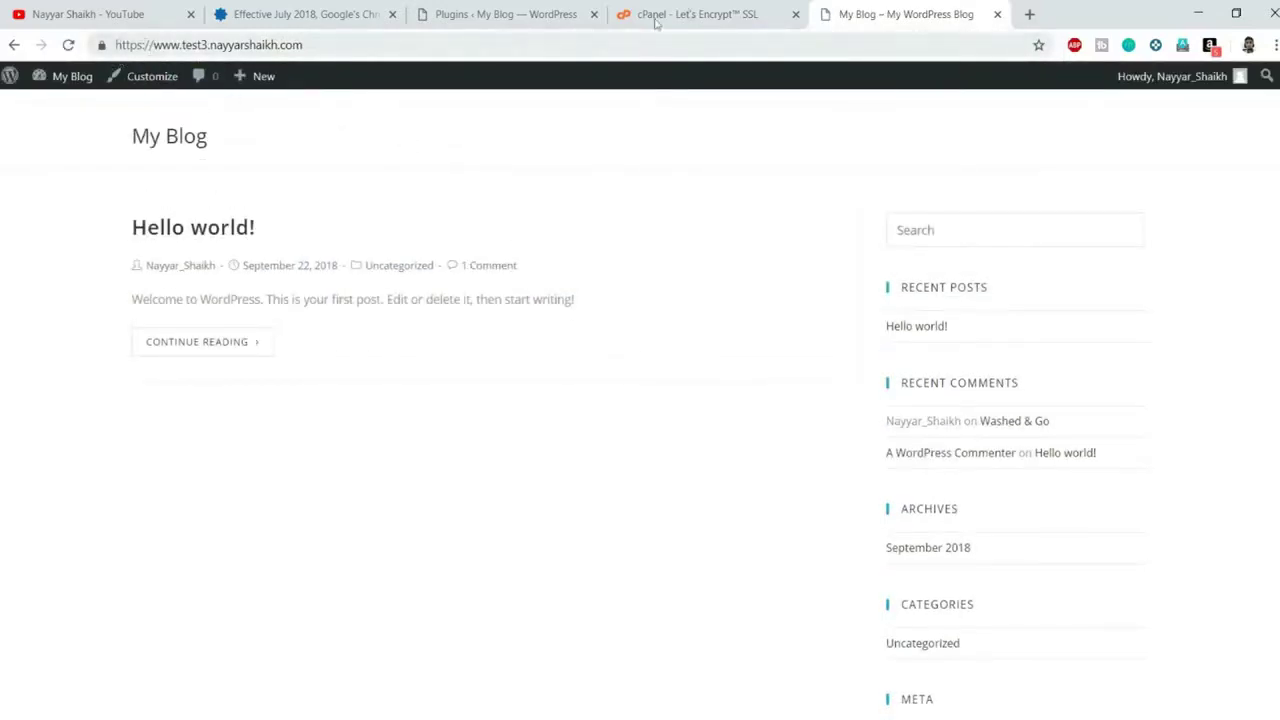
Return to the Let's Encrypt certificate overview in cPanel, review the installed certificates, and switch back to the test3 site
click(726, 12)
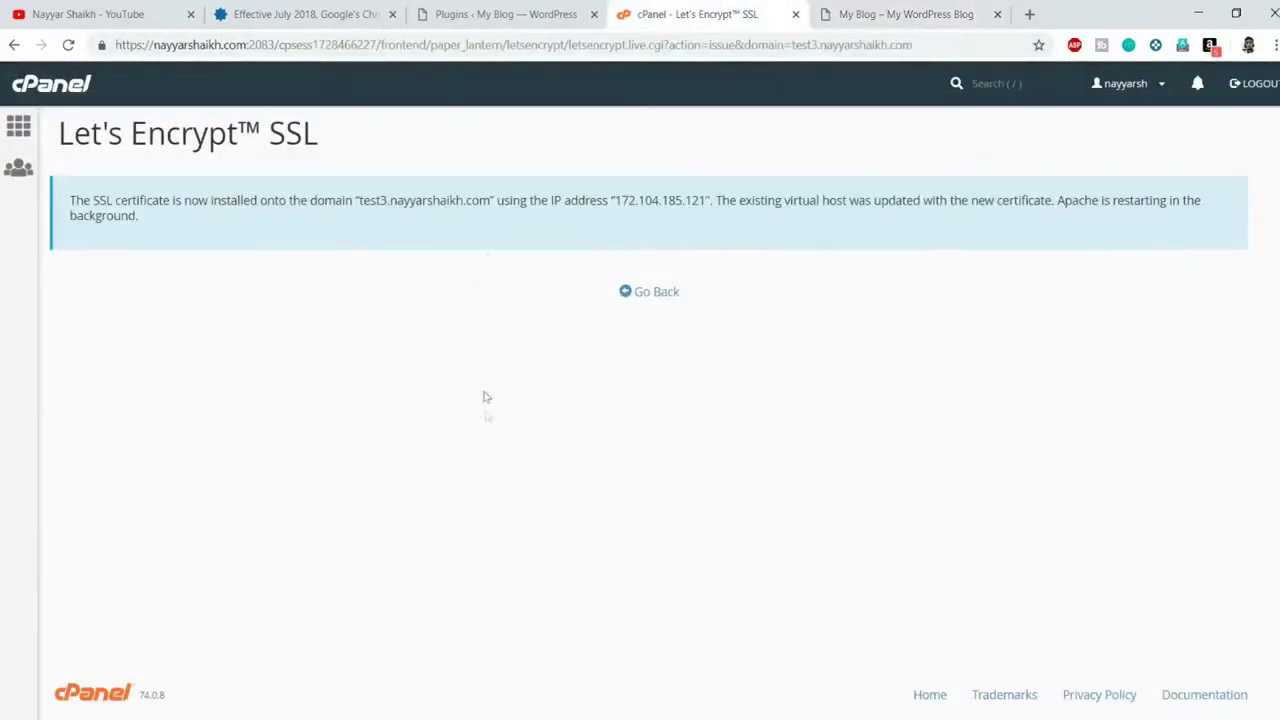
click(660, 292)
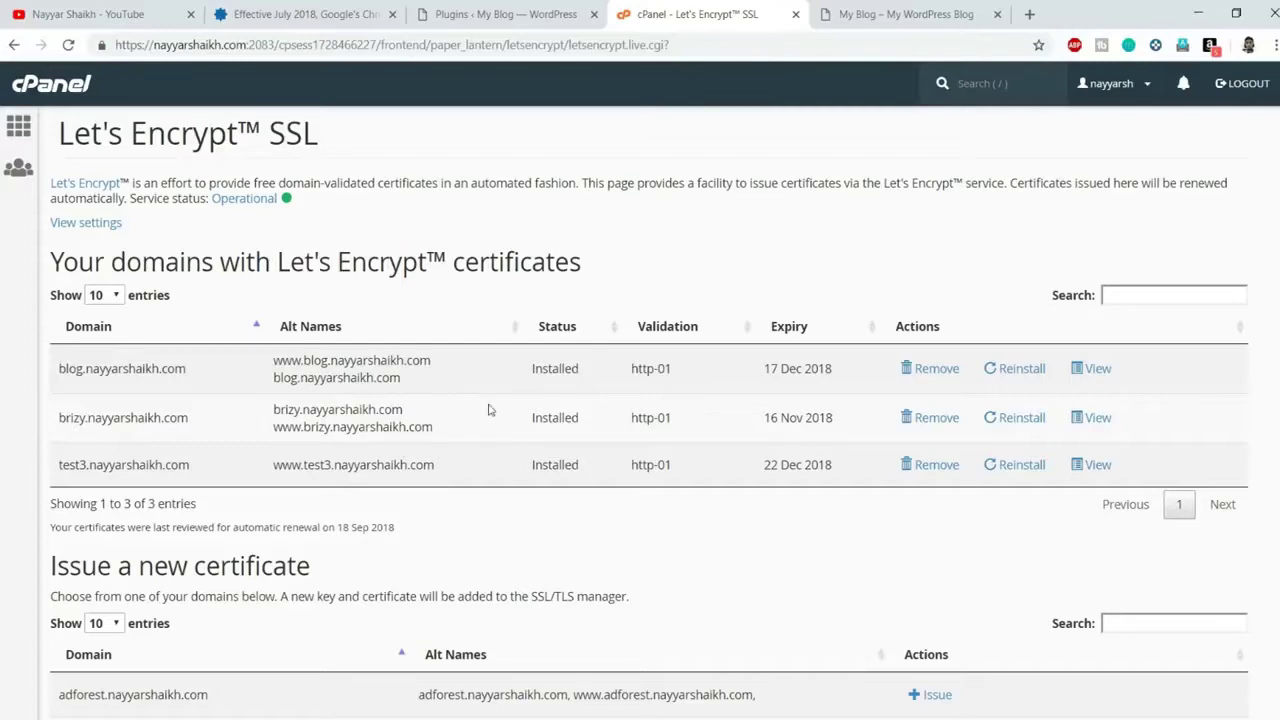
scroll(488, 408, down, 3)
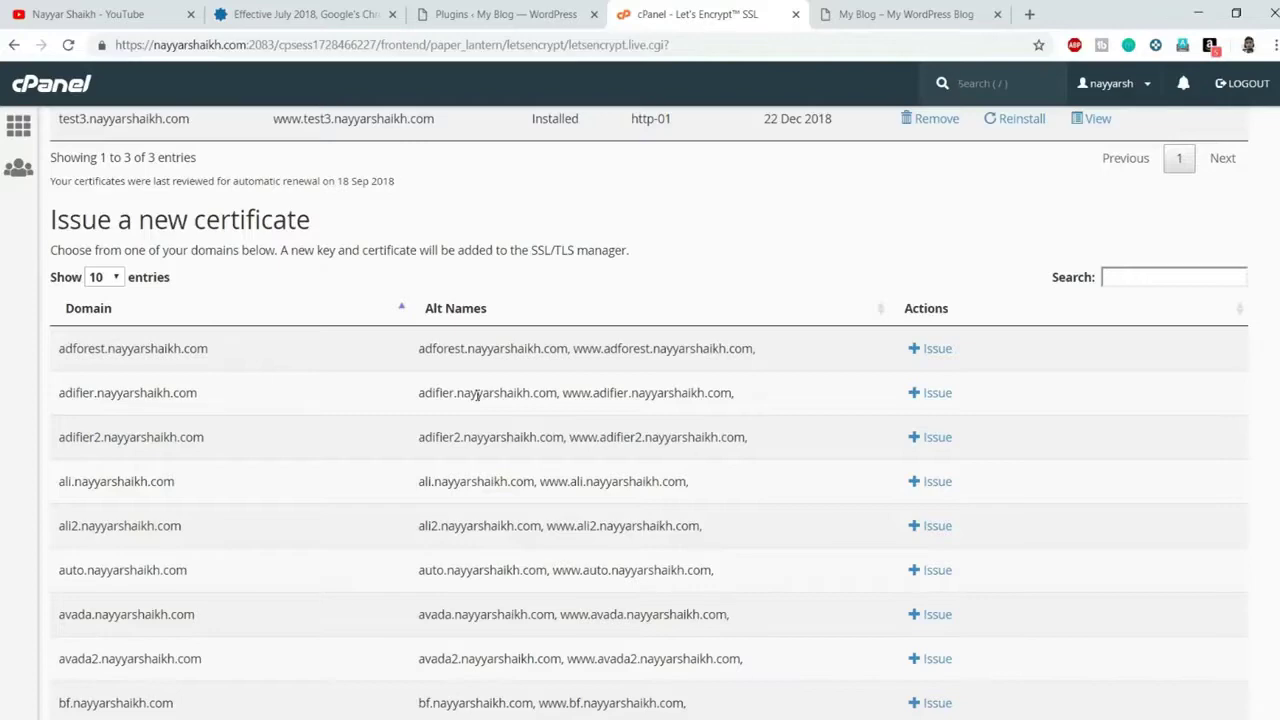
scroll(698, 374, up, 2)
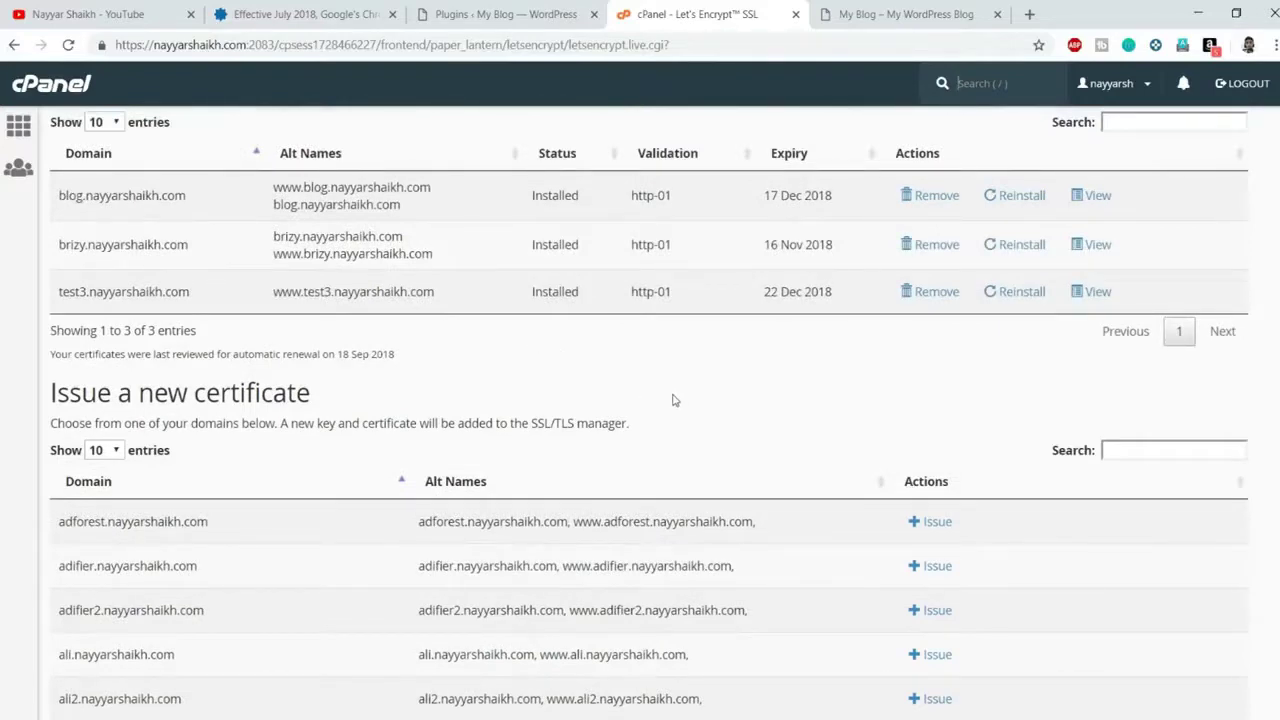
click(547, 412)
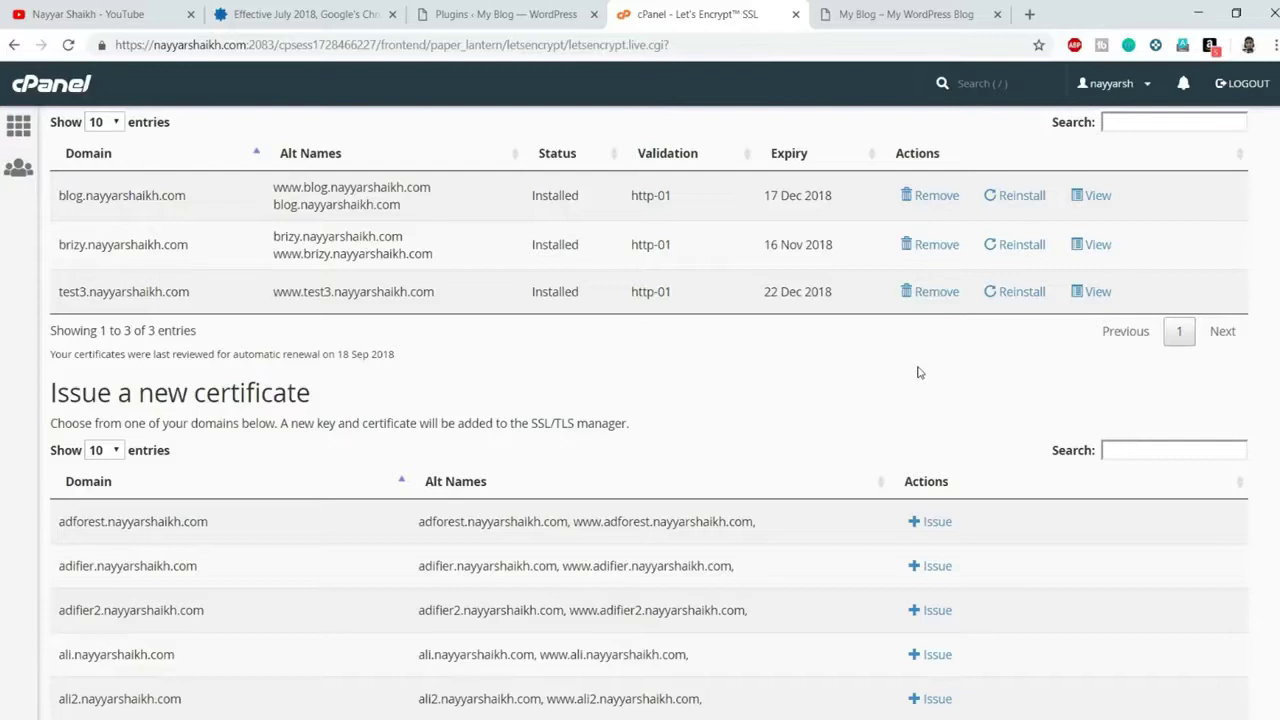
click(930, 14)
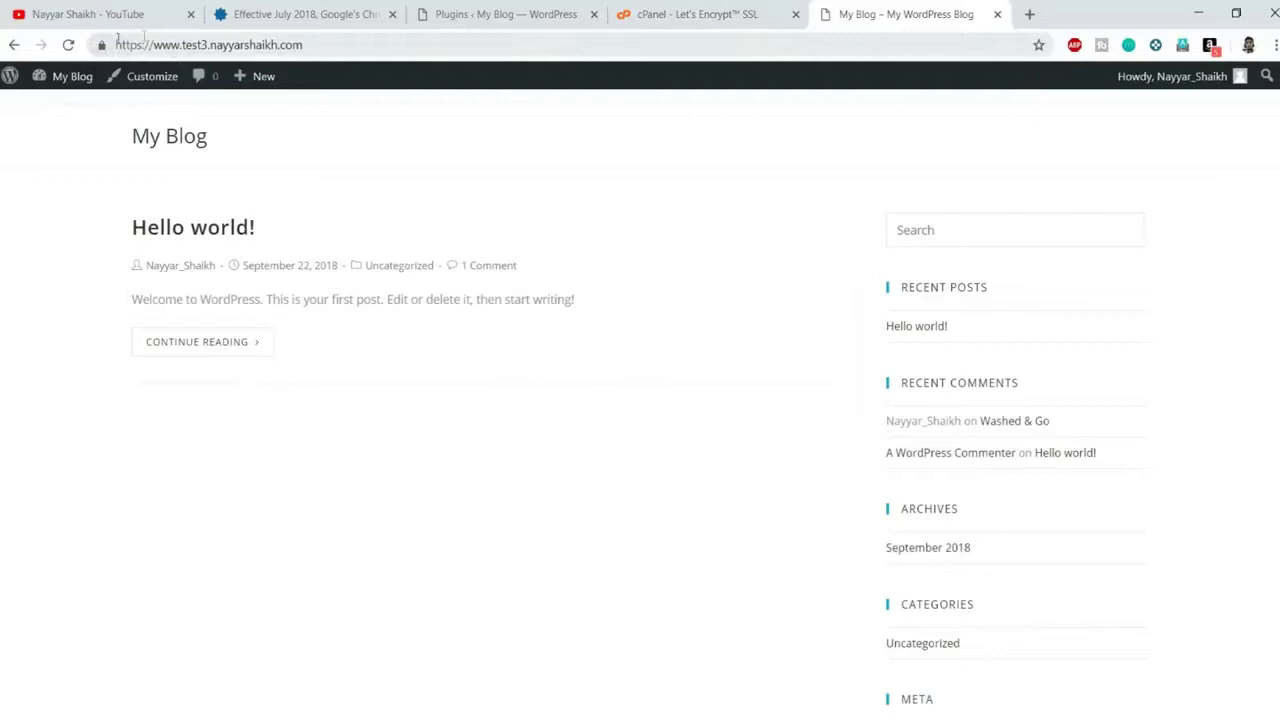